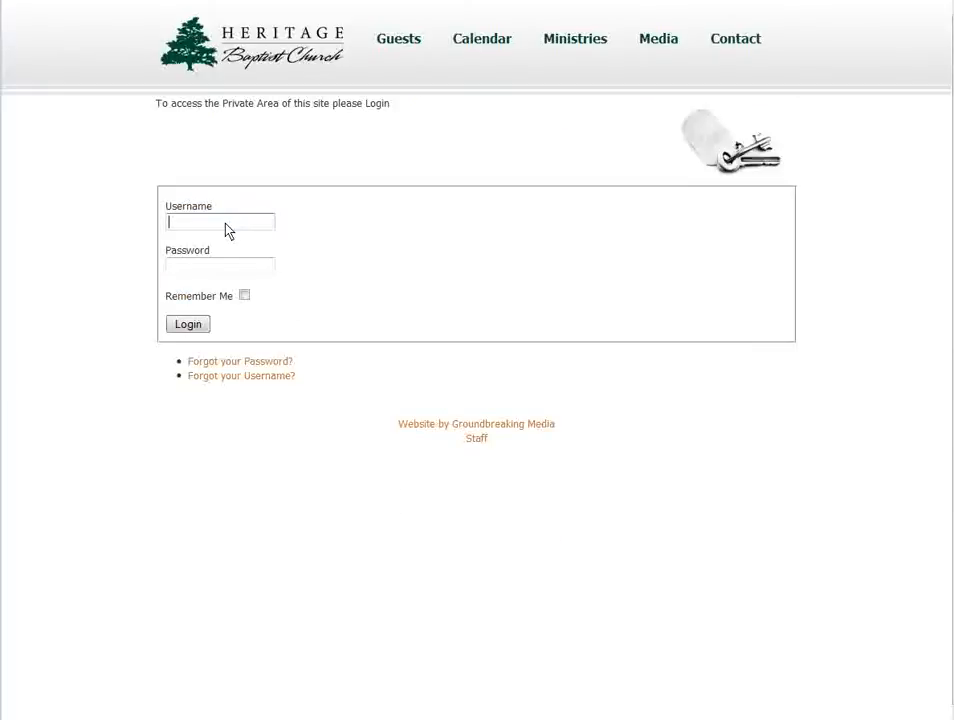
# Log in to the site's private area with the staff username and account password.
pyautogui.write('al')
pyautogui.press('Tab')
pyautogui.write('******')
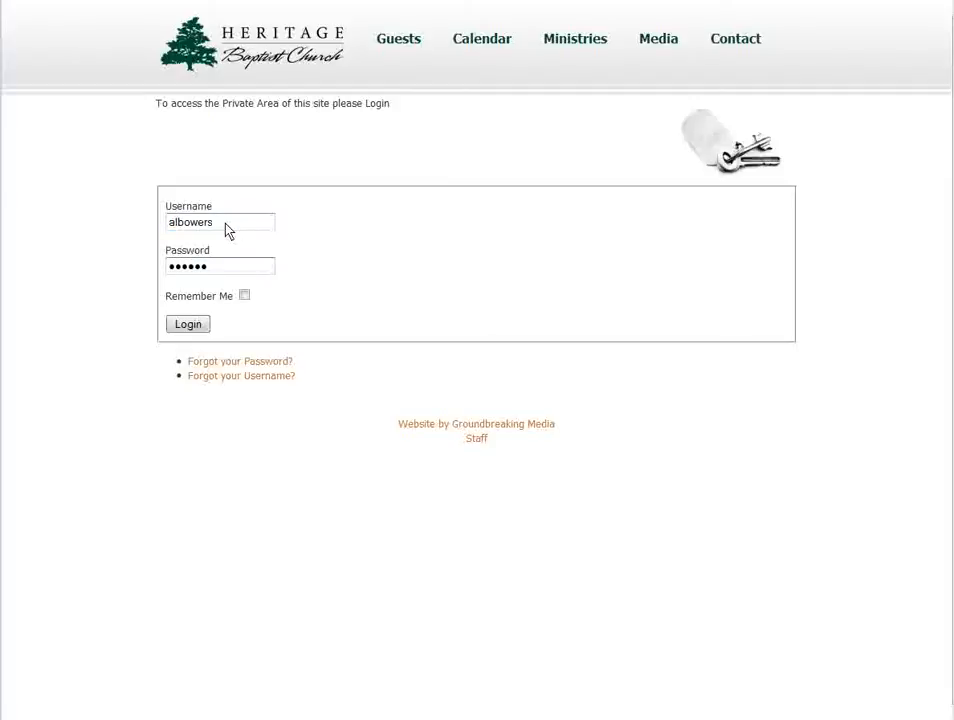
pyautogui.click(190, 323)
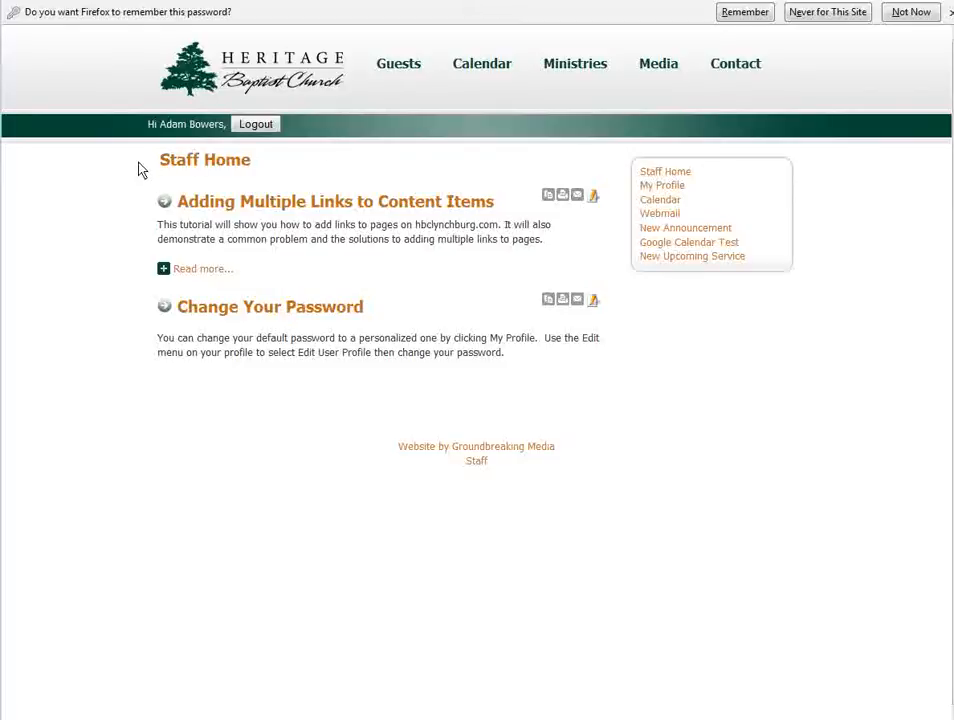
# Open a new upcoming service entry from the staff area and look over its form.
pyautogui.click(690, 258)
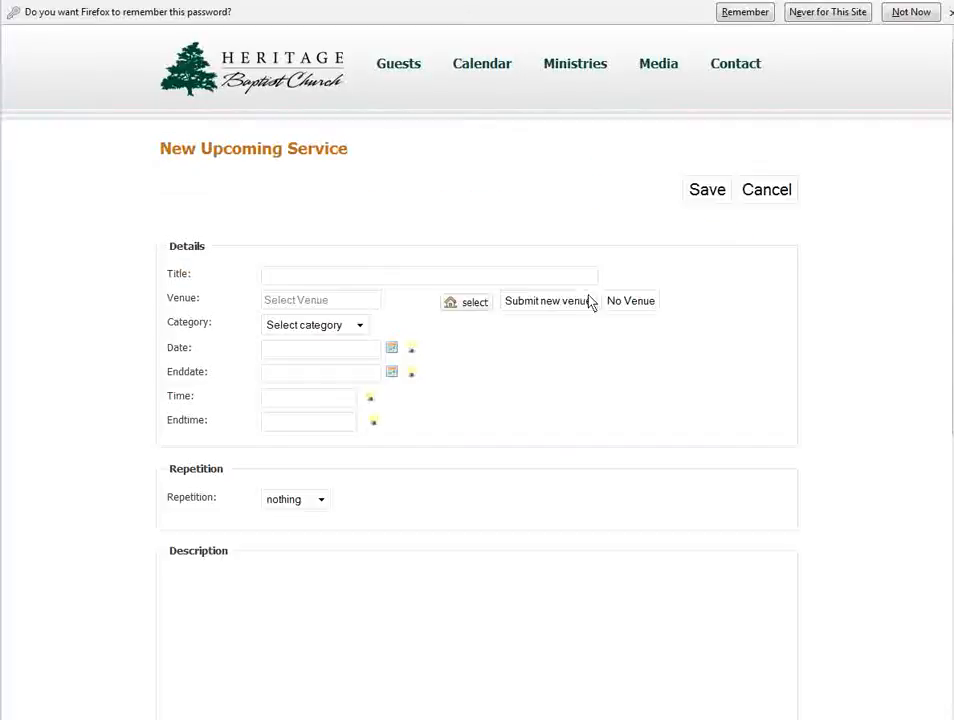
pyautogui.scroll(-3, 137, 272)
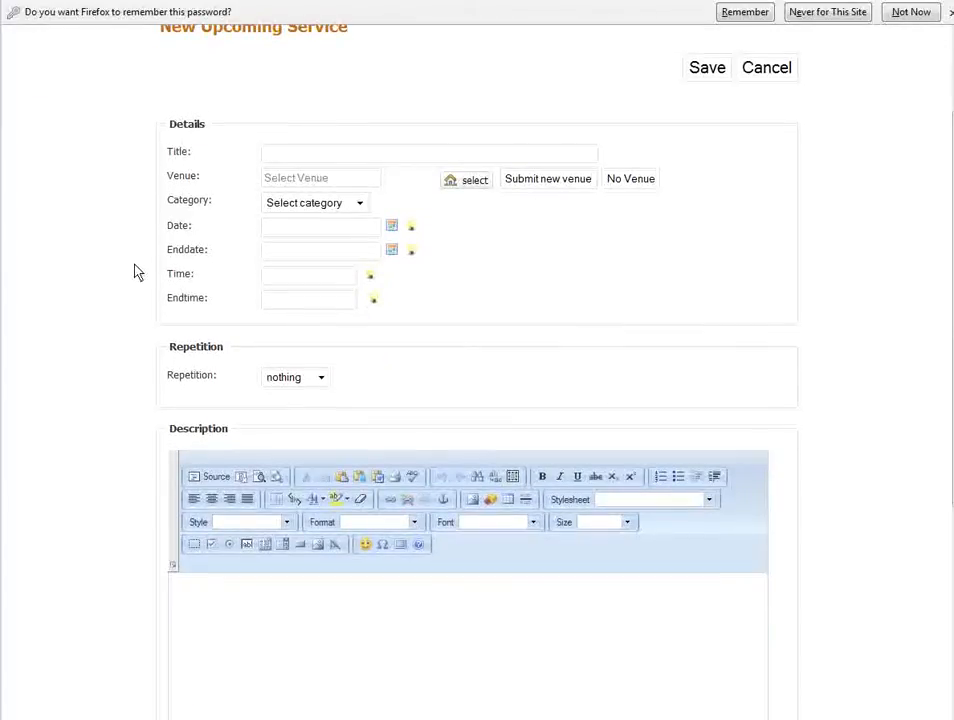
pyautogui.scroll(2, 155, 150)
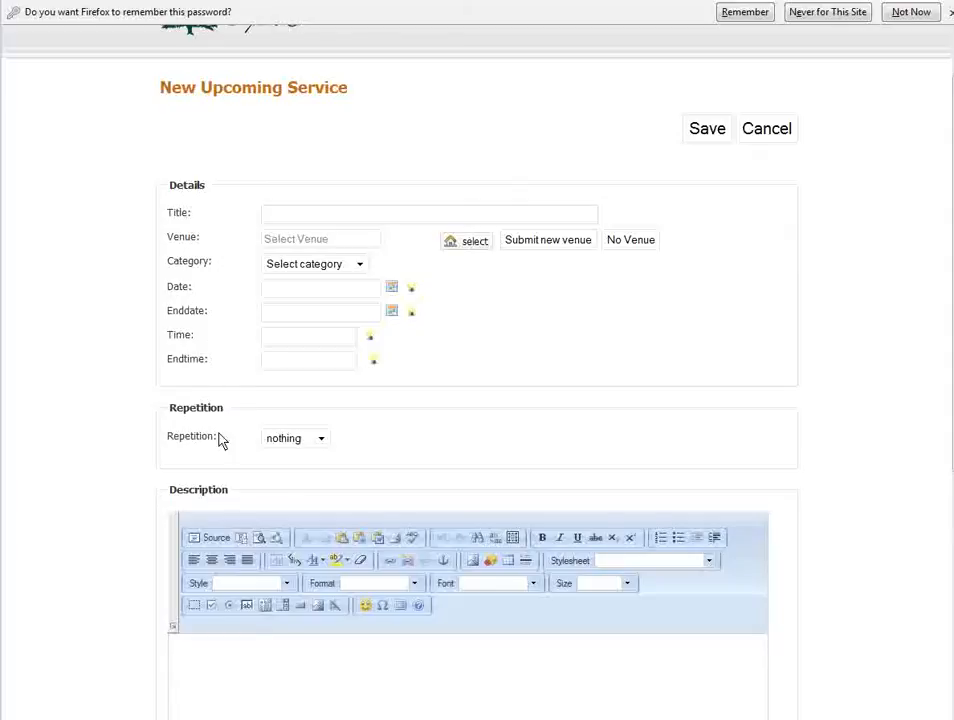
pyautogui.scroll(-1, 182, 490)
pyautogui.scroll(-1, 182, 490)
pyautogui.scroll(1, 260, 480)
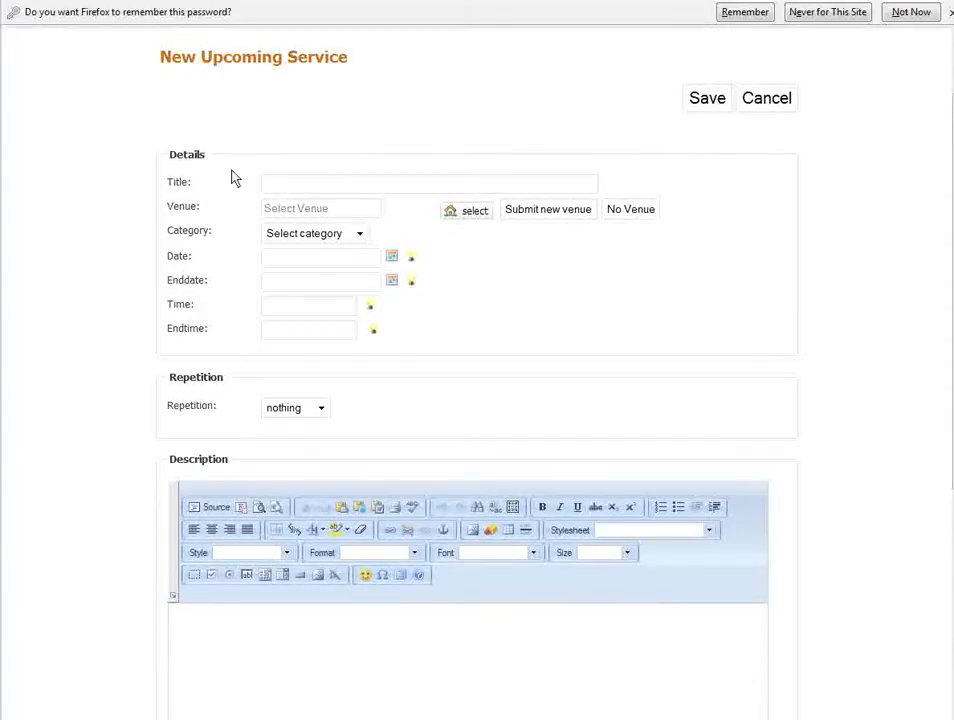
# Title the new service "Who is God?".
pyautogui.click(295, 187)
pyautogui.write('Who Is ')
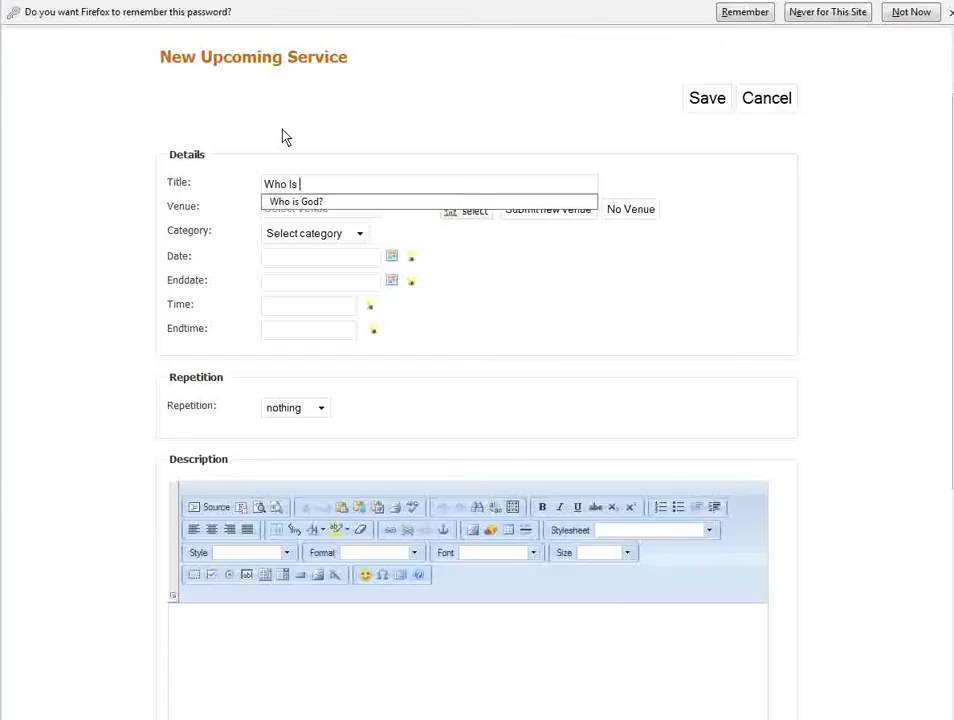
pyautogui.write('God')
pyautogui.click(331, 203)
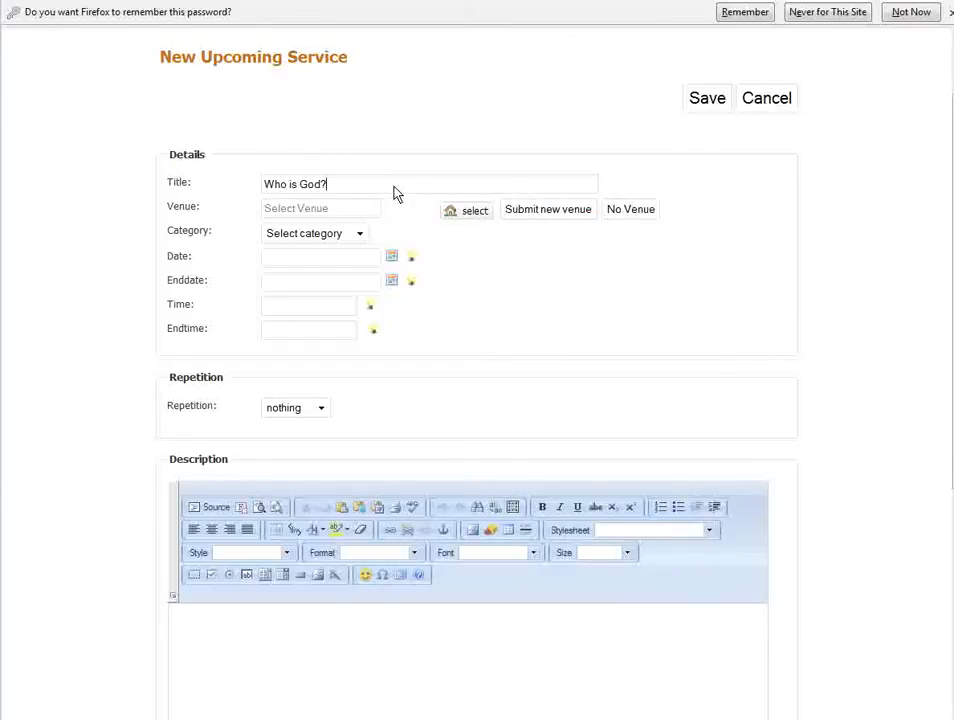
pyautogui.click(349, 188)
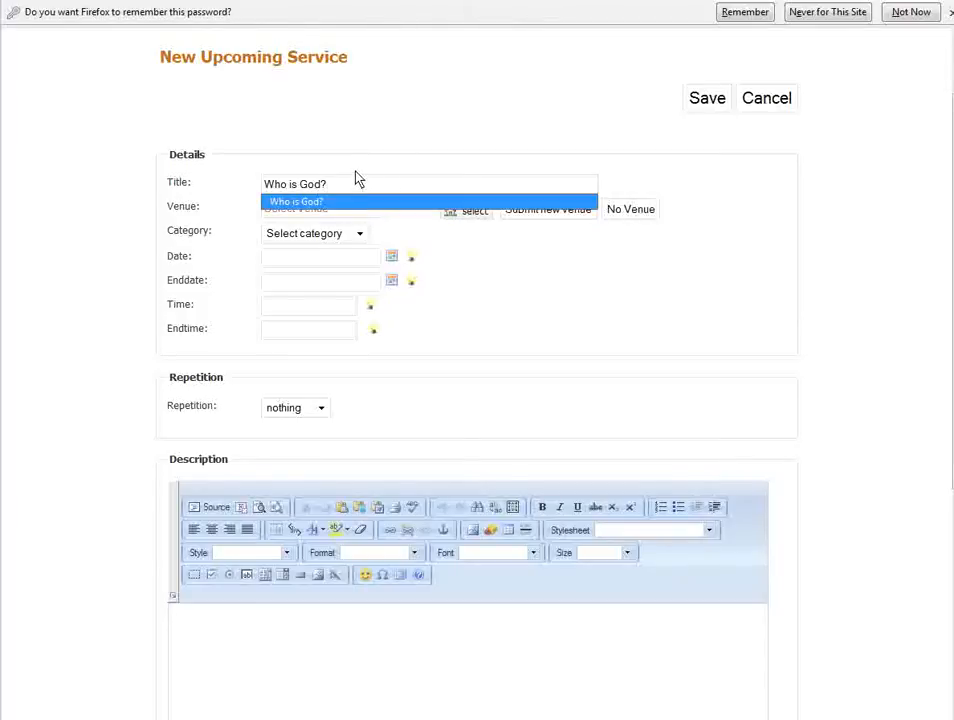
pyautogui.click(331, 184)
pyautogui.click(414, 161)
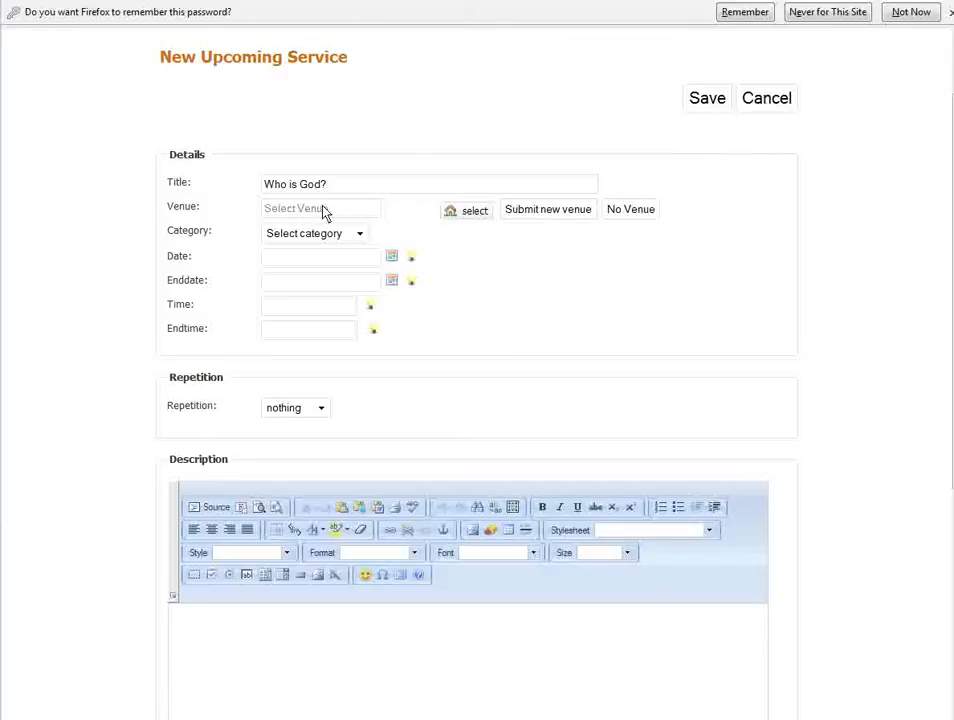
# Set the service to have no venue and assign it to the Sunday 9:30 AM category.
pyautogui.click(627, 212)
pyautogui.click(340, 234)
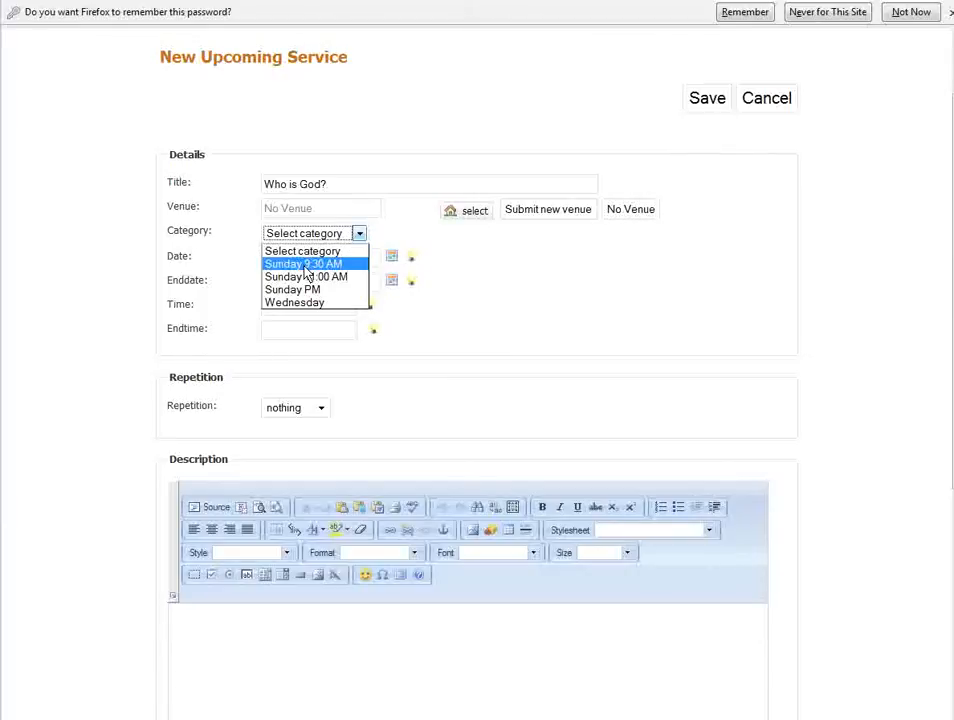
pyautogui.click(304, 266)
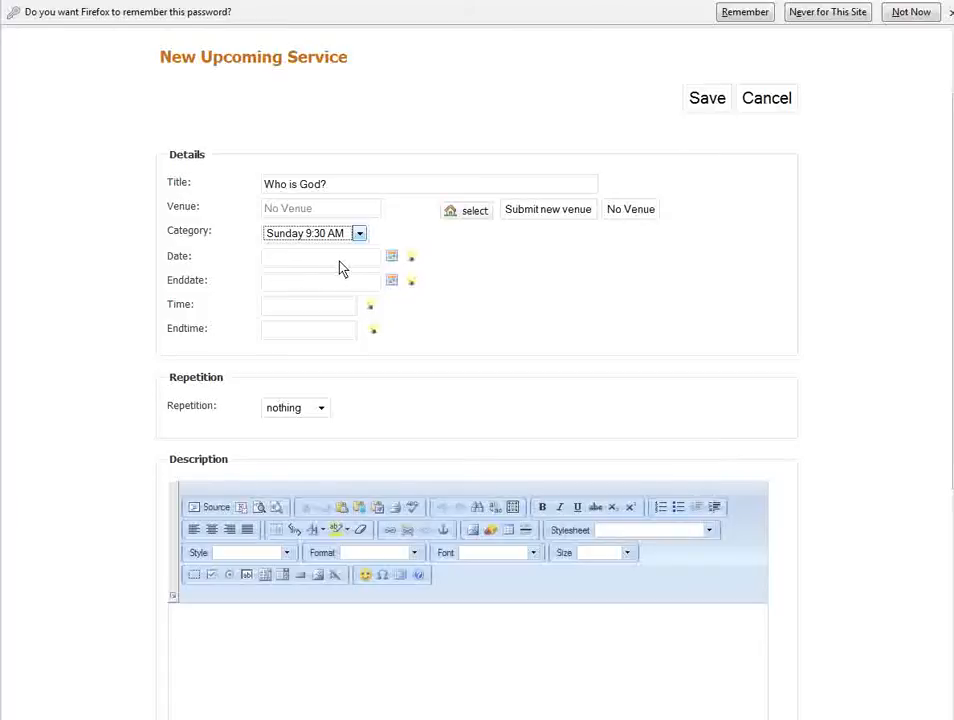
# Check the required date format and set the service date to 2009-10-25.
pyautogui.click(296, 263)
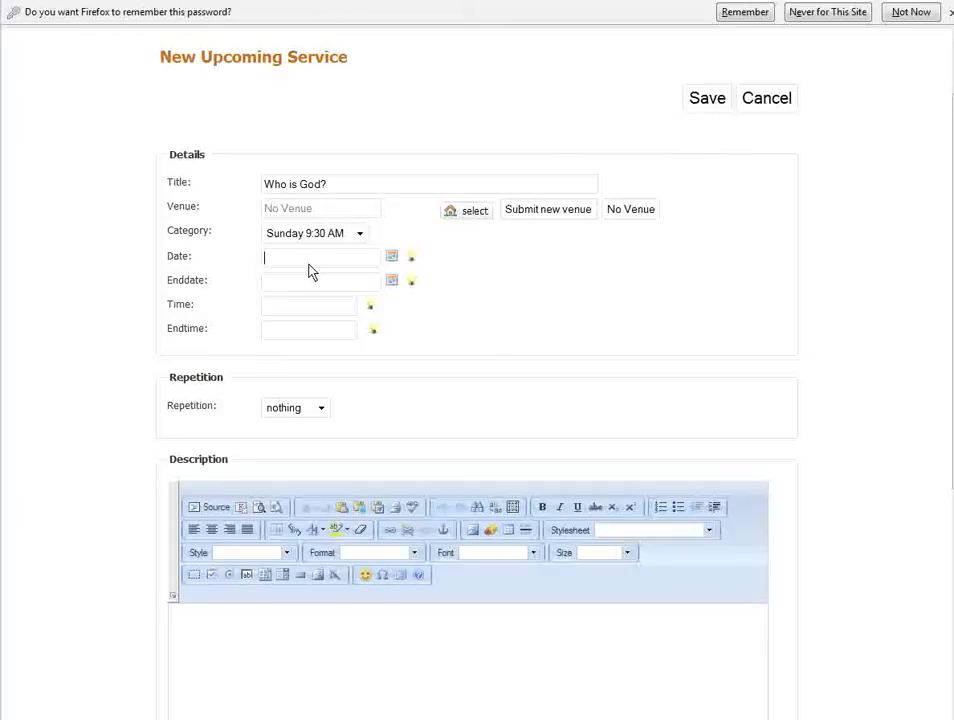
pyautogui.moveTo(410, 259)
pyautogui.click(358, 262)
pyautogui.write('2')
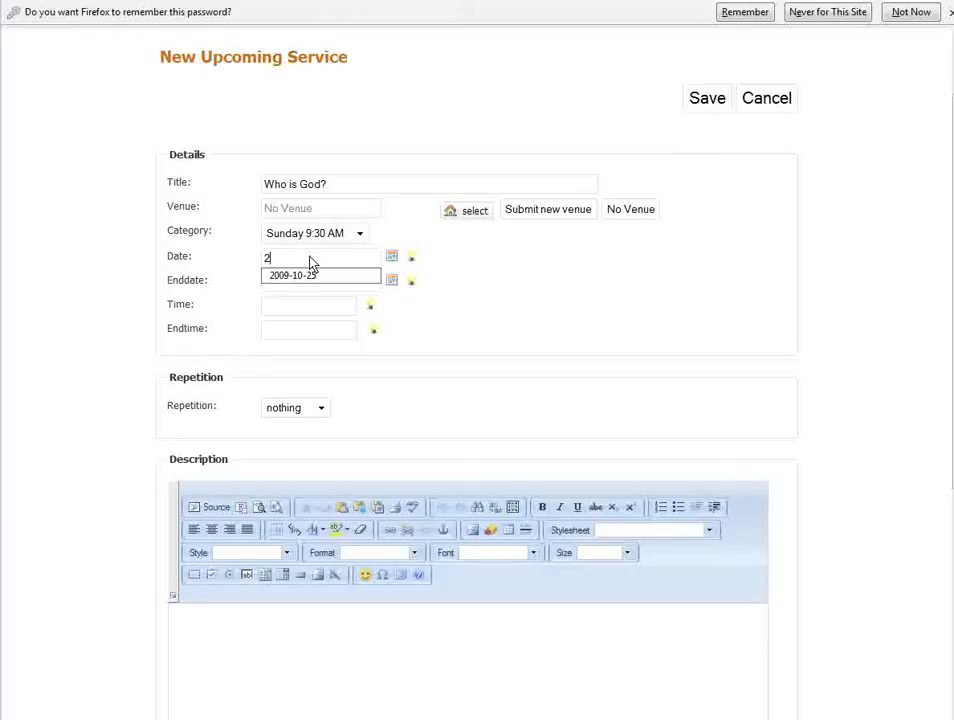
pyautogui.write('009-10-25')
pyautogui.click(95, 258)
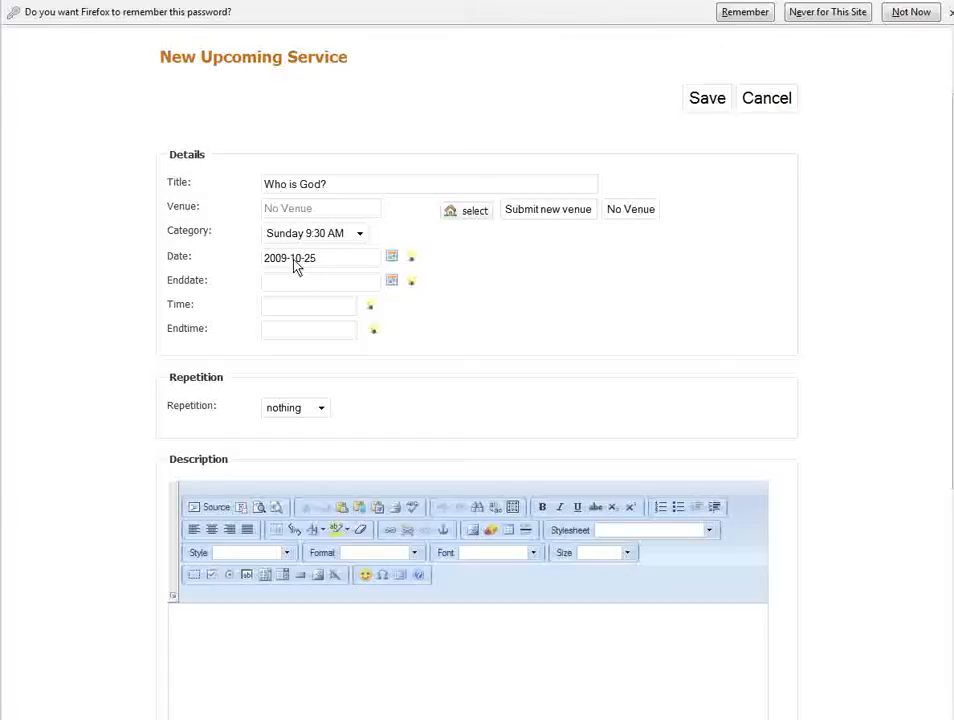
# Try other digits in the month and day of the service date and restore it to 2009-10-25.
pyautogui.moveTo(294, 262); pyautogui.dragTo(290, 262)
pyautogui.write('5')
pyautogui.press('BackSpace')
pyautogui.write('1')
pyautogui.hotkey('shift', 'Left')
pyautogui.write('01')
pyautogui.hotkey('shift', 'Left')
pyautogui.hotkey('shift', 'Left')
pyautogui.press('Right')
pyautogui.hotkey('shift', 'Left')
pyautogui.hotkey('shift', 'Left')
pyautogui.write('10-2')
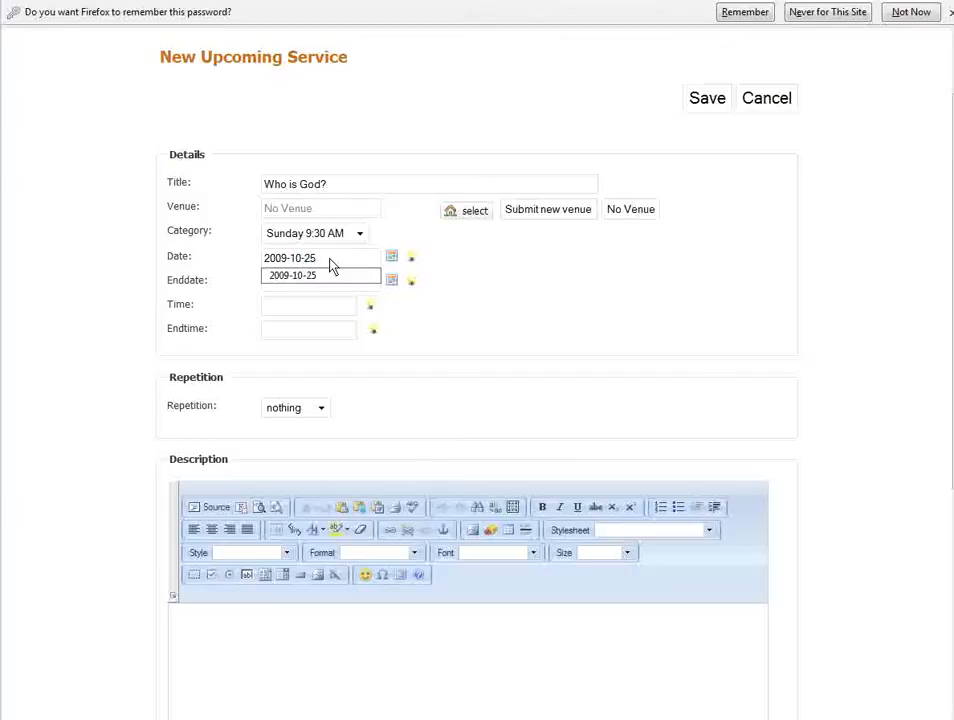
pyautogui.click(124, 262)
# Change the service's category to Sunday PM.
pyautogui.click(298, 326)
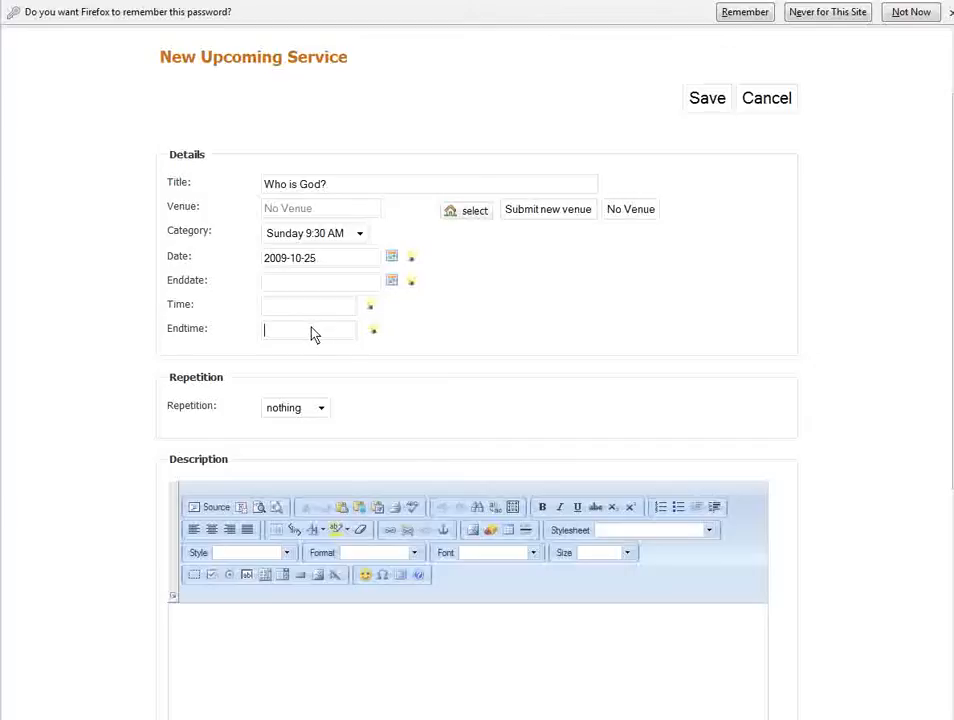
pyautogui.click(304, 312)
pyautogui.click(347, 236)
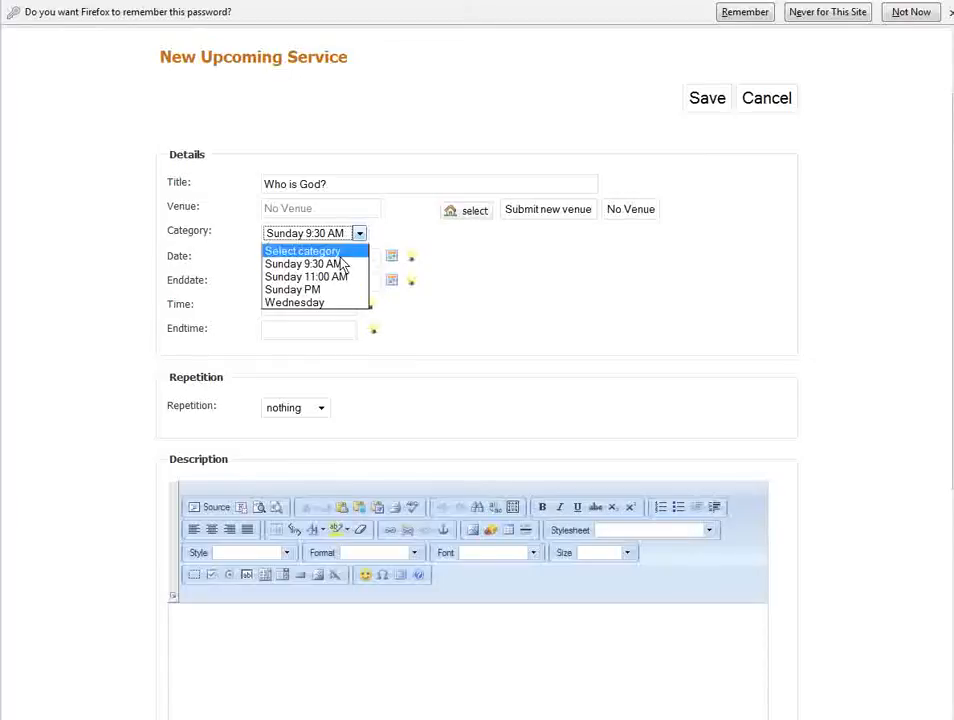
pyautogui.click(320, 290)
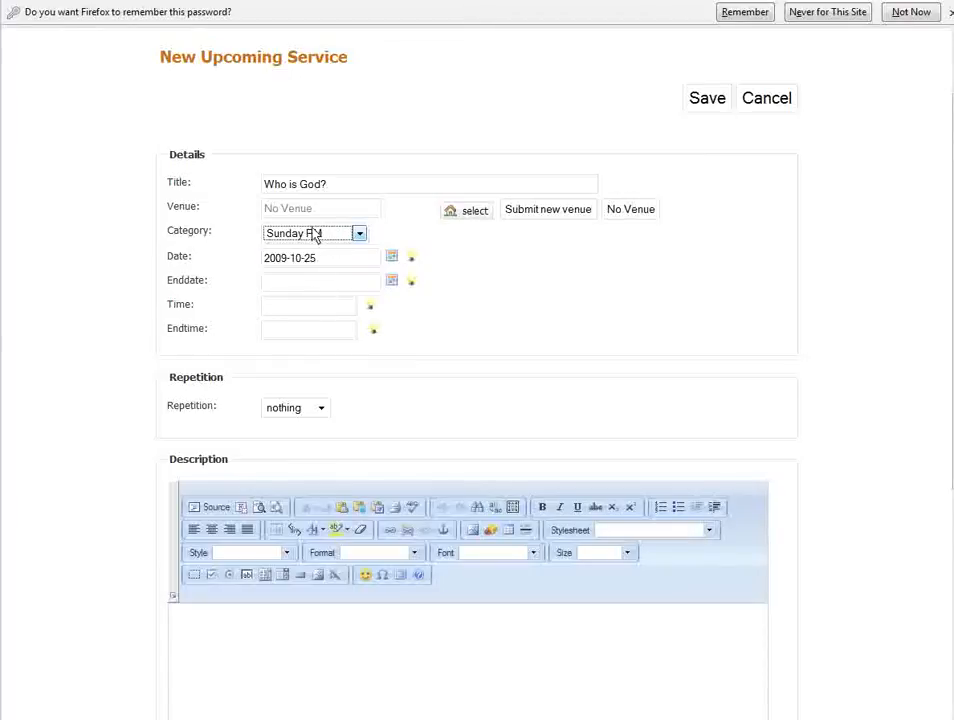
# Check the time format, try 06:30 as the service's start time, and clear the entry.
pyautogui.click(285, 313)
pyautogui.moveTo(367, 311)
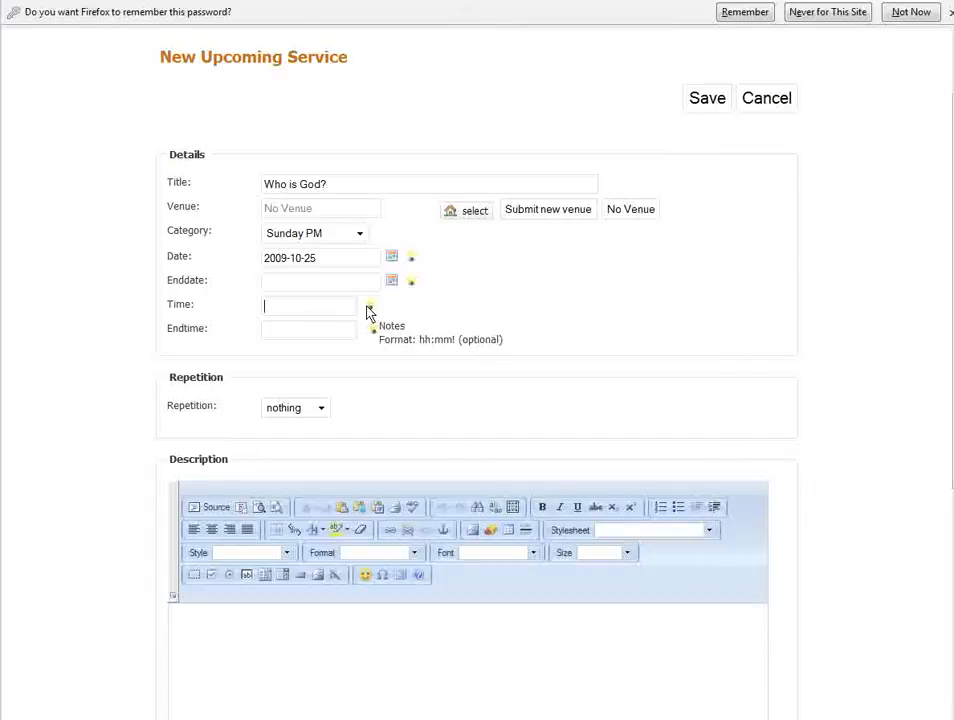
pyautogui.click(330, 307)
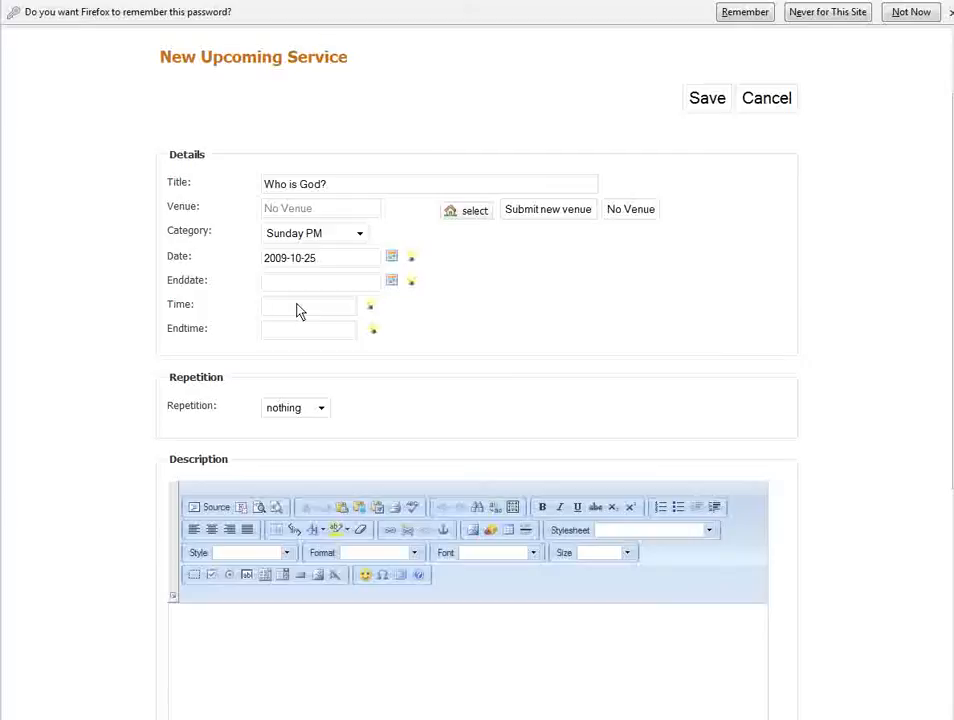
pyautogui.write('06:30')
pyautogui.moveTo(299, 311); pyautogui.dragTo(262, 304)
pyautogui.press('BackSpace')
# Try a weekday repetition on Monday for the service and set the repetition back to nothing.
pyautogui.scroll(-1, 578, 379)
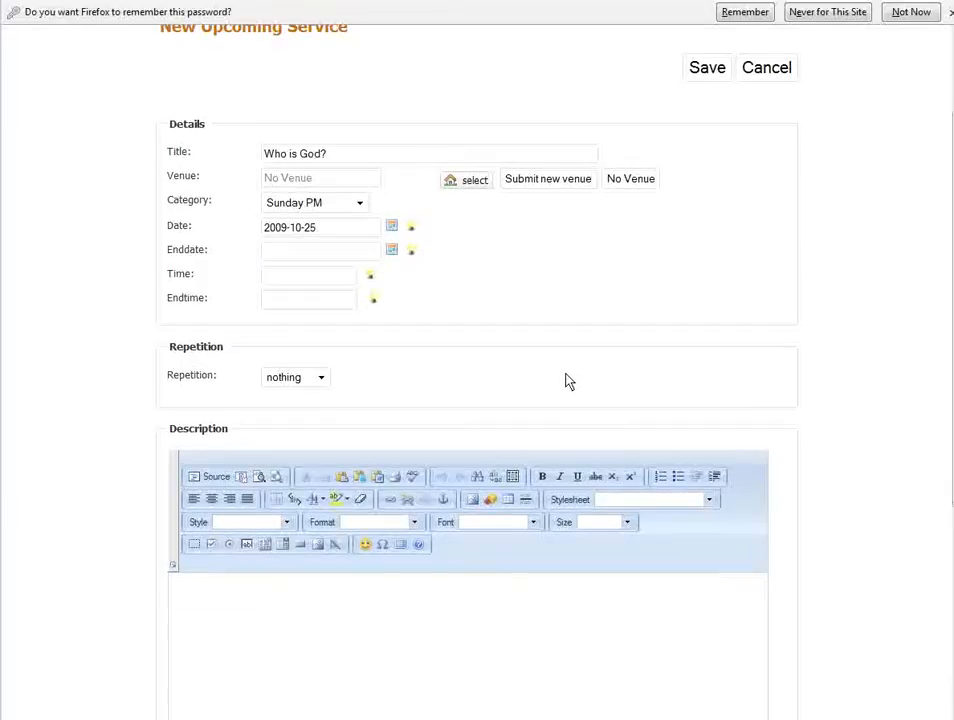
pyautogui.click(321, 378)
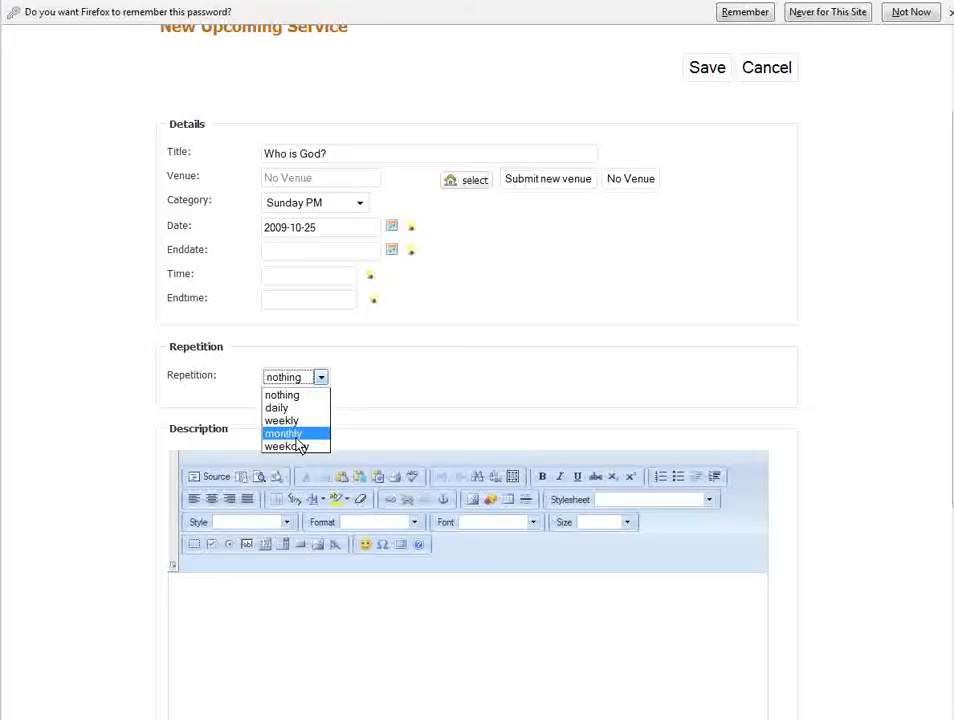
pyautogui.click(296, 447)
pyautogui.click(368, 408)
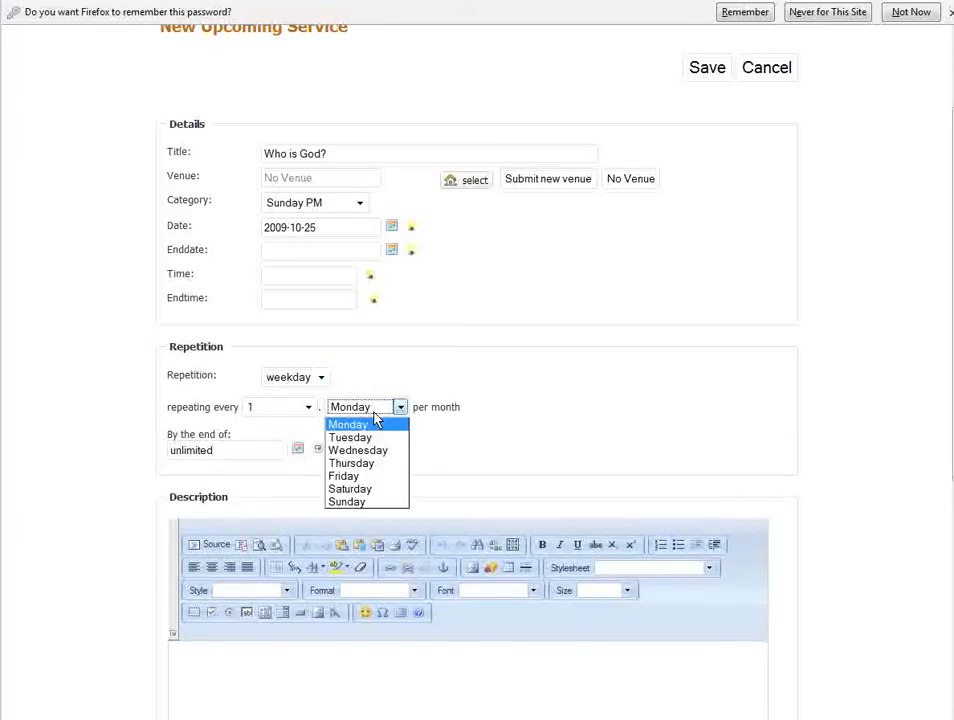
pyautogui.click(375, 422)
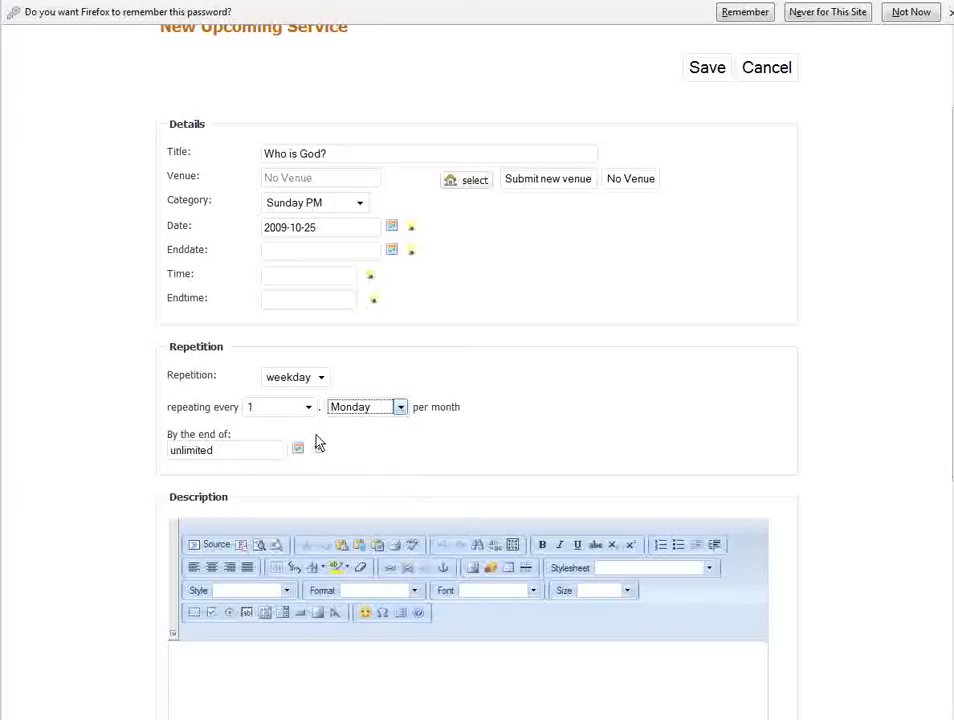
pyautogui.click(308, 382)
pyautogui.click(294, 396)
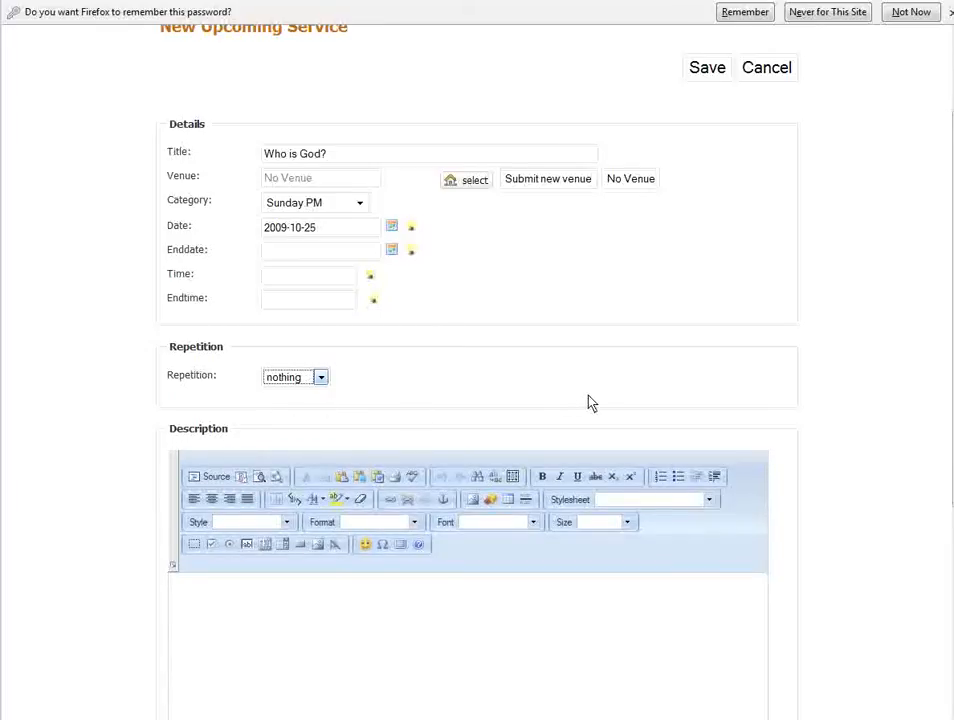
# Review the service's title, details and description area before saving.
pyautogui.scroll(2, 650, 390)
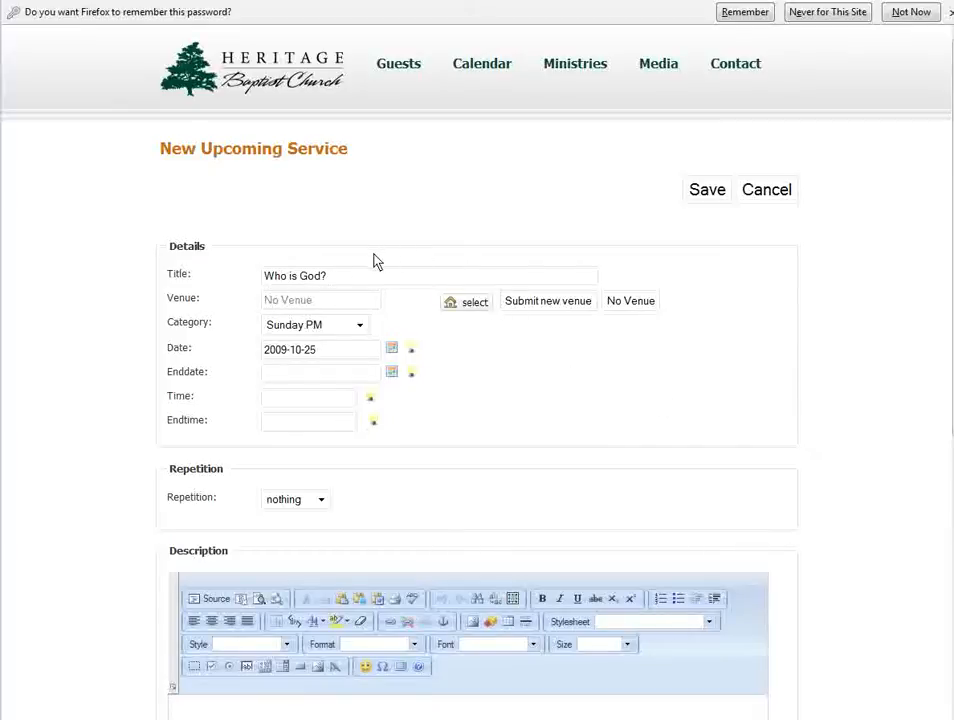
pyautogui.moveTo(333, 278); pyautogui.dragTo(264, 277)
pyautogui.click(730, 374)
pyautogui.scroll(-5, 815, 366)
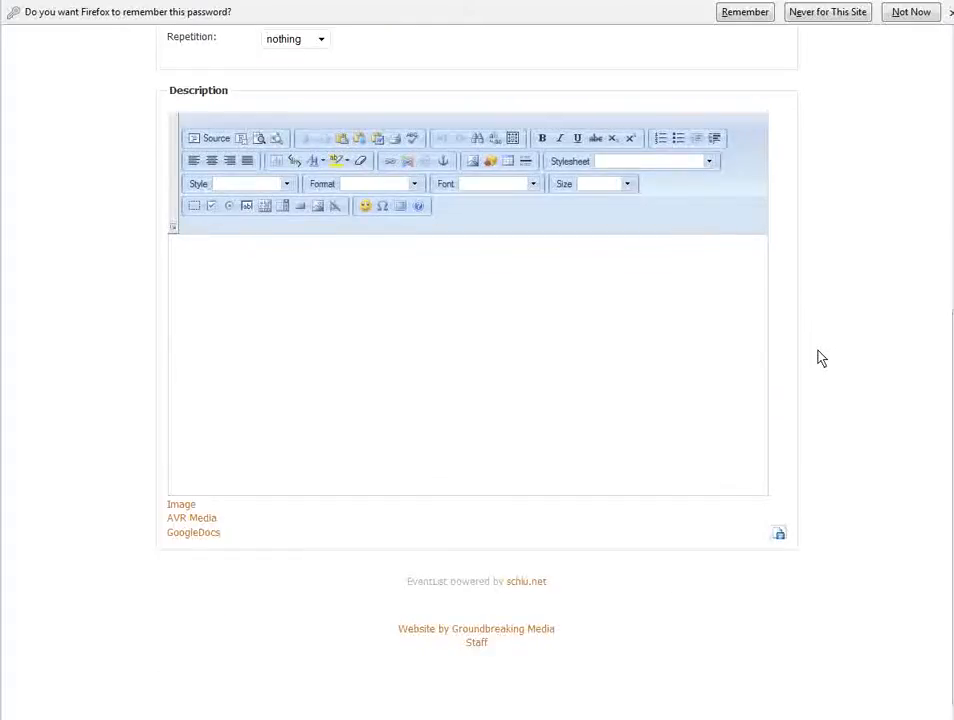
pyautogui.click(232, 266)
pyautogui.scroll(1, 120, 316)
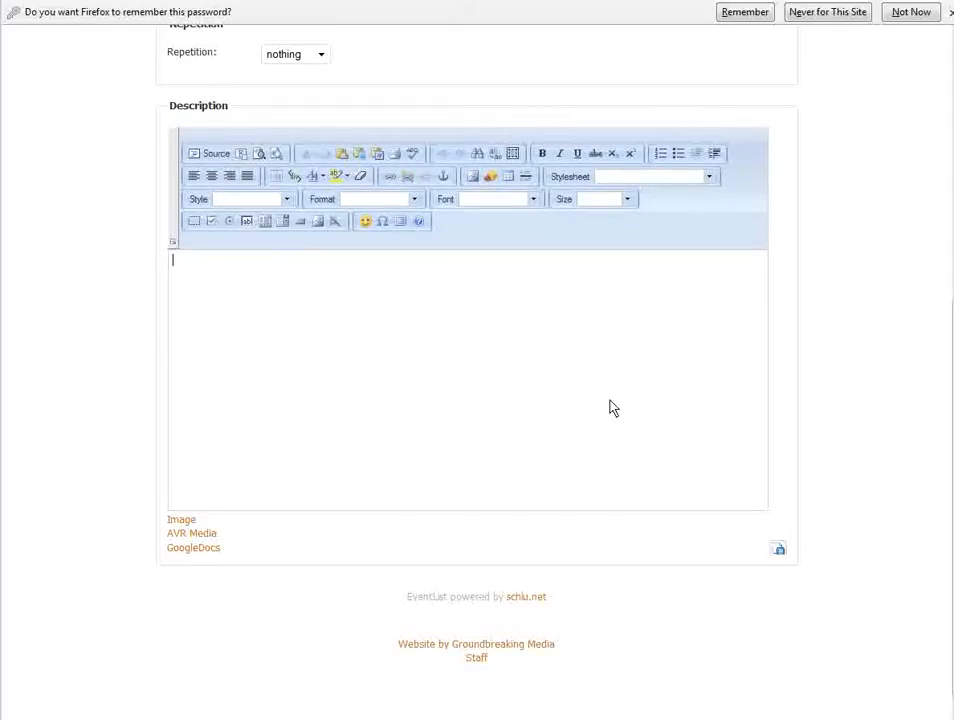
pyautogui.scroll(2, 329, 344)
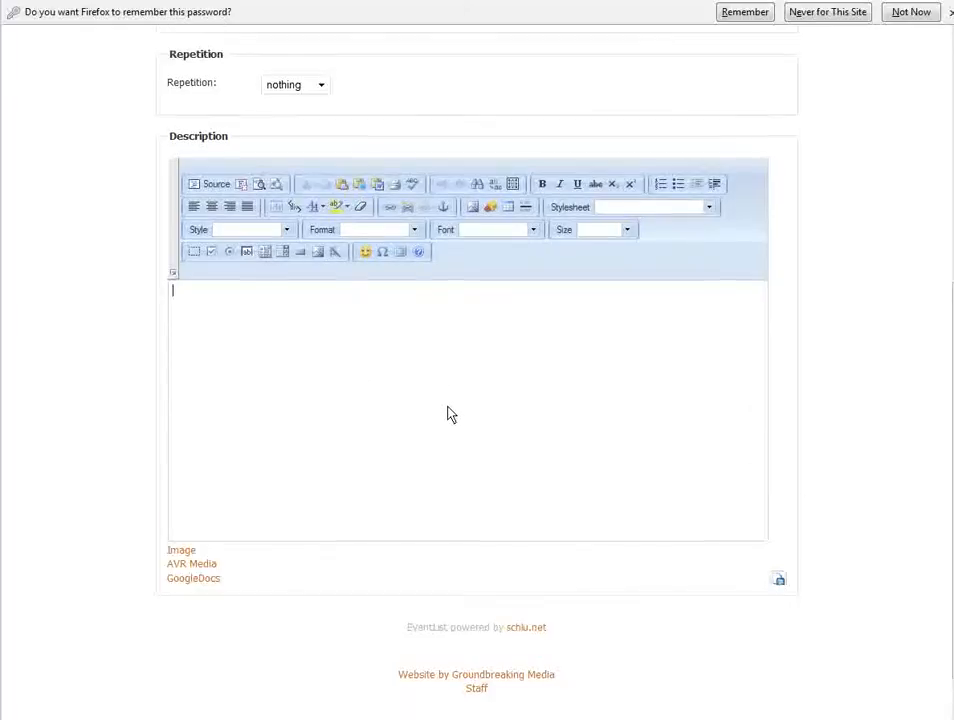
pyautogui.scroll(1, 475, 456)
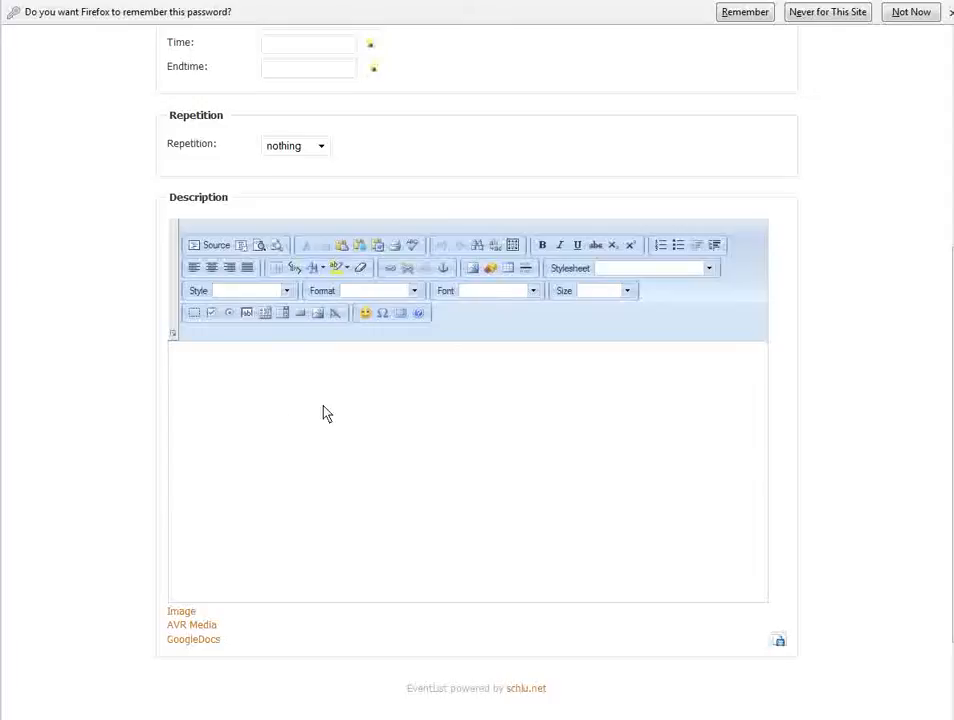
pyautogui.scroll(6, 826, 479)
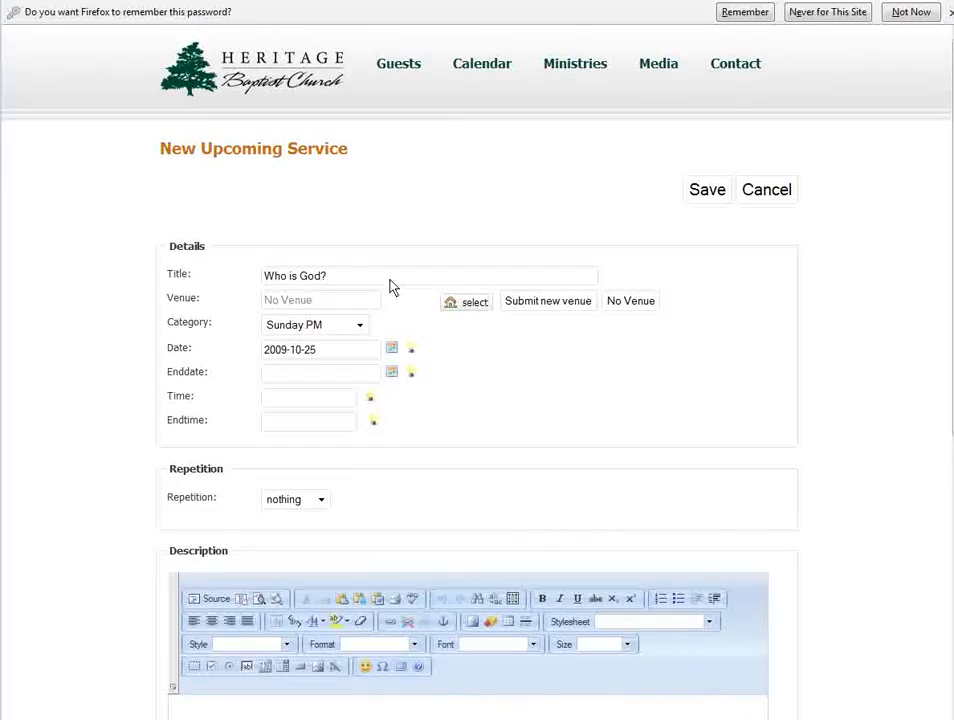
# Save the new service and check the date on its event page.
pyautogui.click(705, 192)
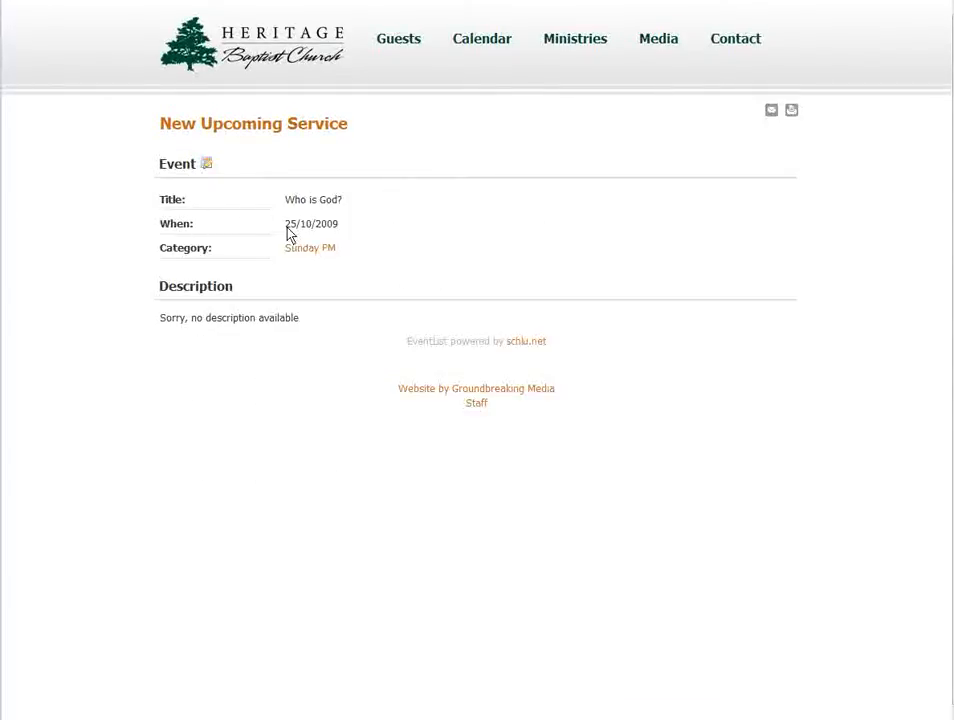
pyautogui.moveTo(285, 224); pyautogui.dragTo(345, 230)
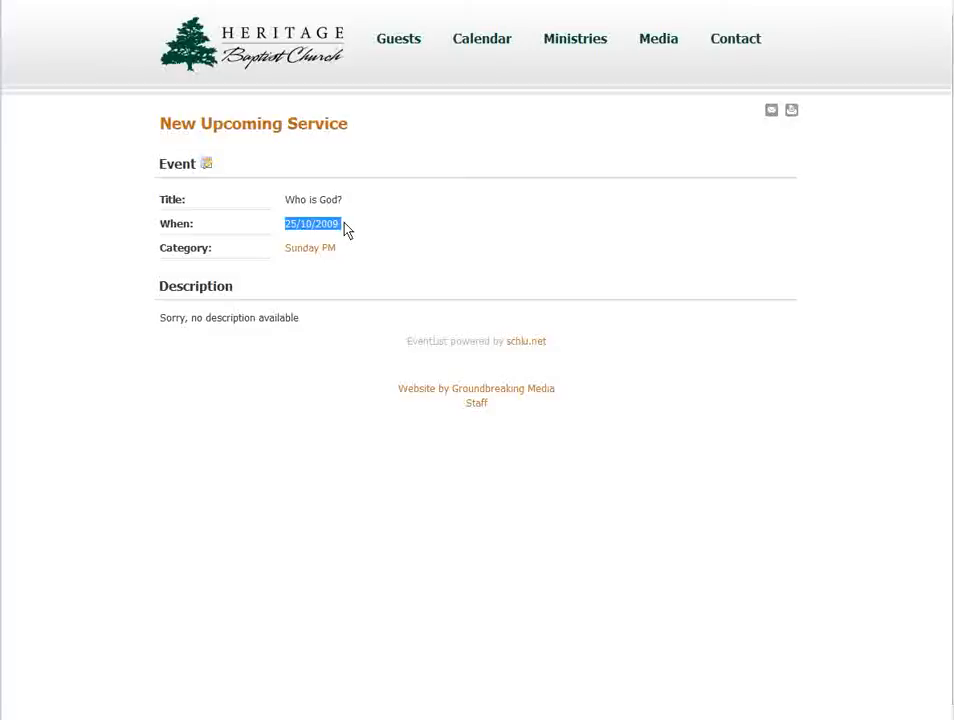
# Edit the "Who is God?" service to set its category to Sunday 9:30 AM, and save it.
pyautogui.click(207, 168)
pyautogui.click(301, 303)
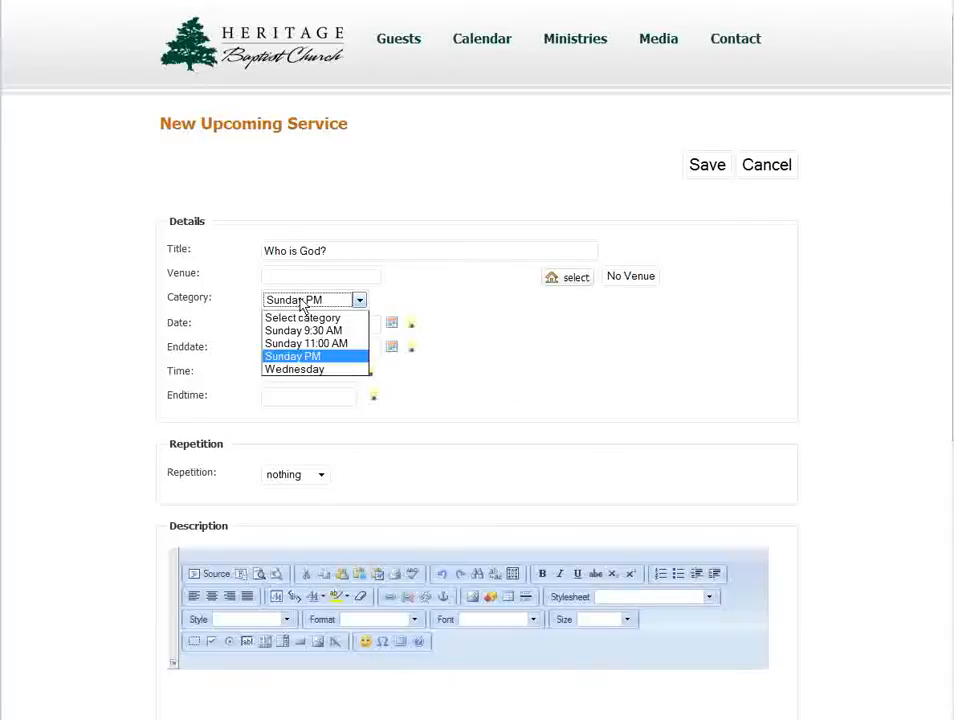
pyautogui.click(308, 331)
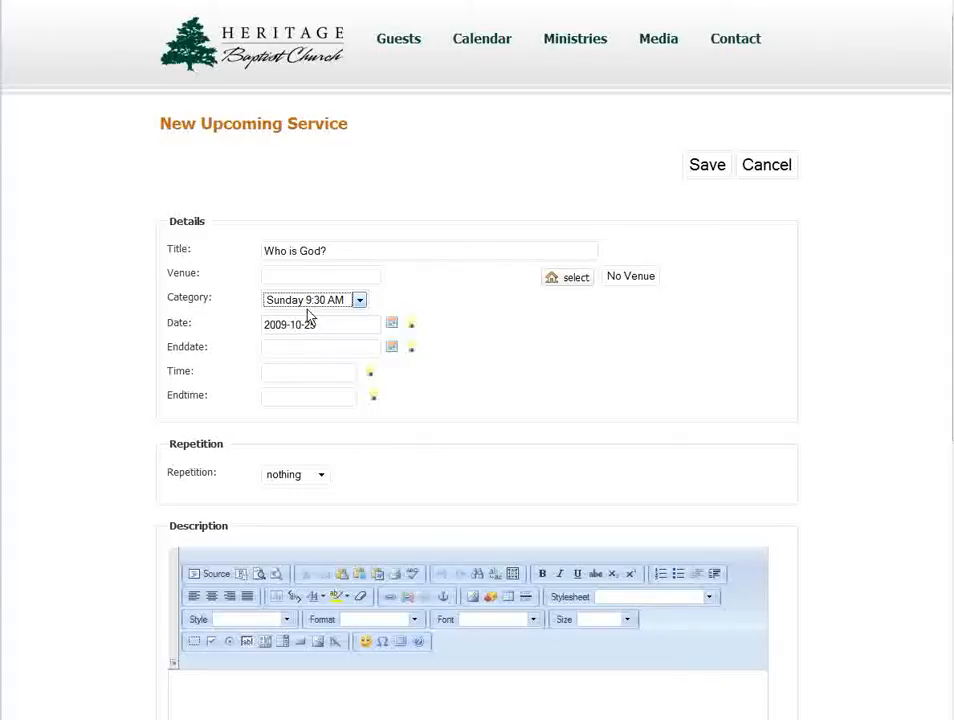
pyautogui.click(705, 168)
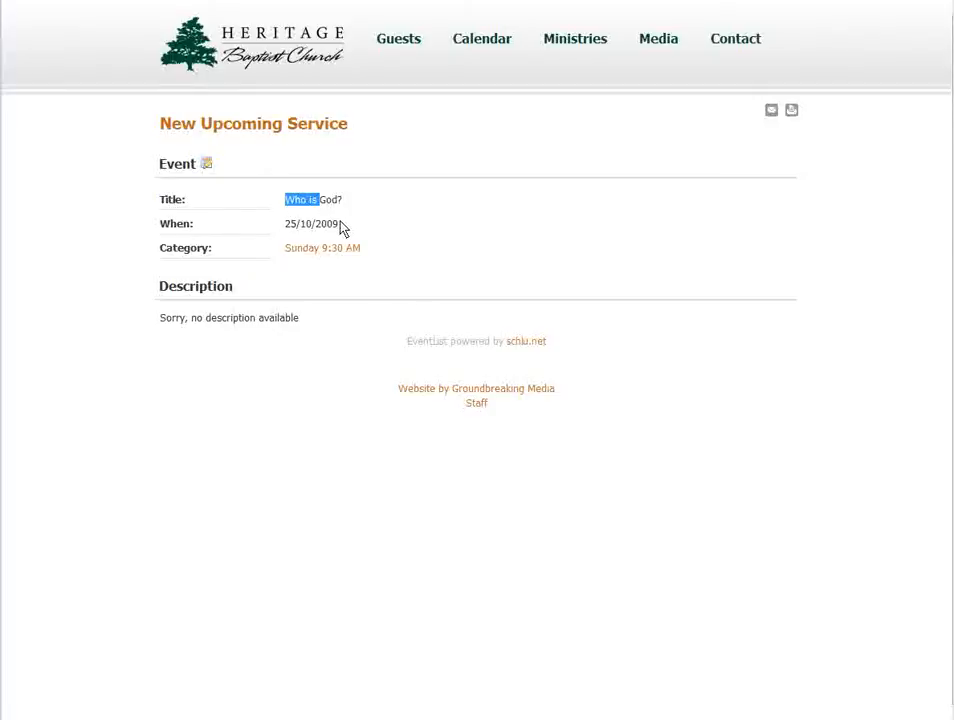
# Check the saved service's title, category and description on its event page.
pyautogui.moveTo(340, 225); pyautogui.dragTo(352, 253)
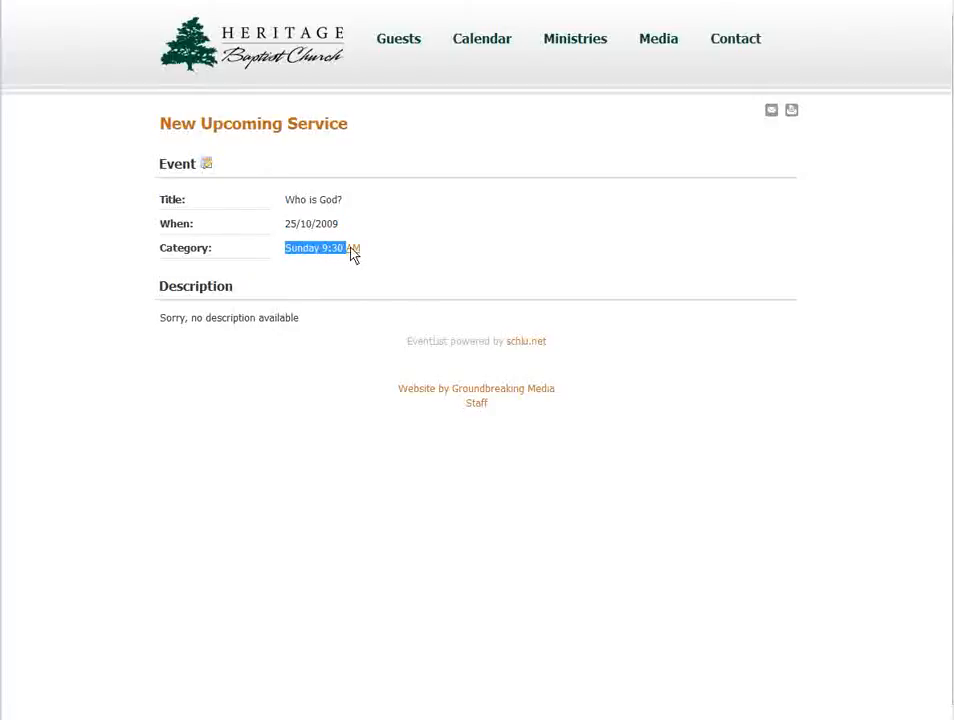
pyautogui.click(370, 254)
pyautogui.moveTo(315, 326); pyautogui.dragTo(162, 332)
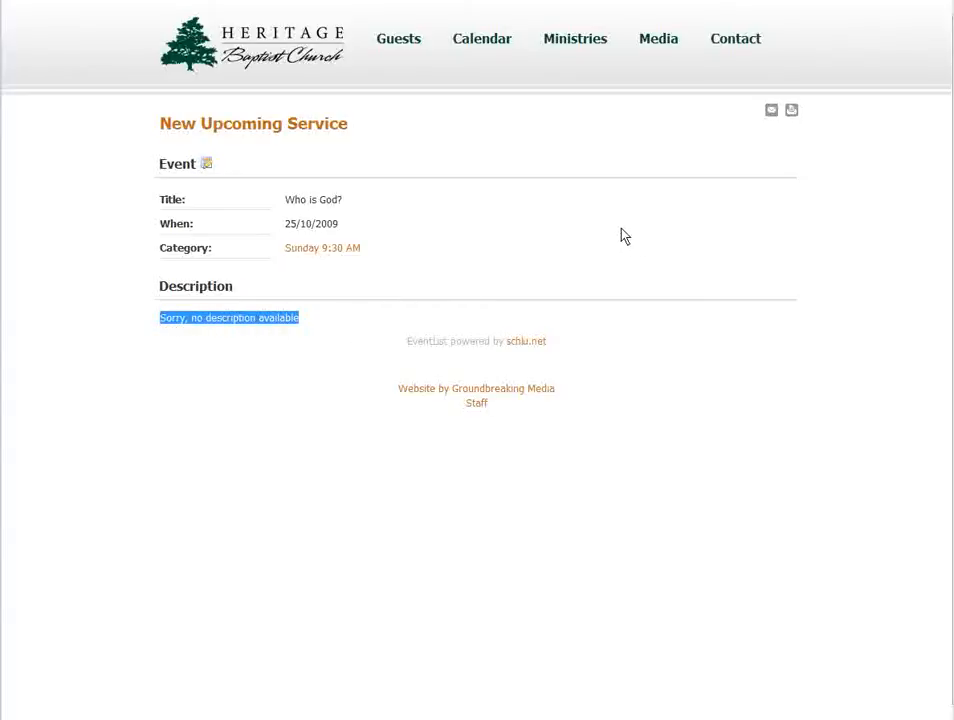
pyautogui.click(510, 180)
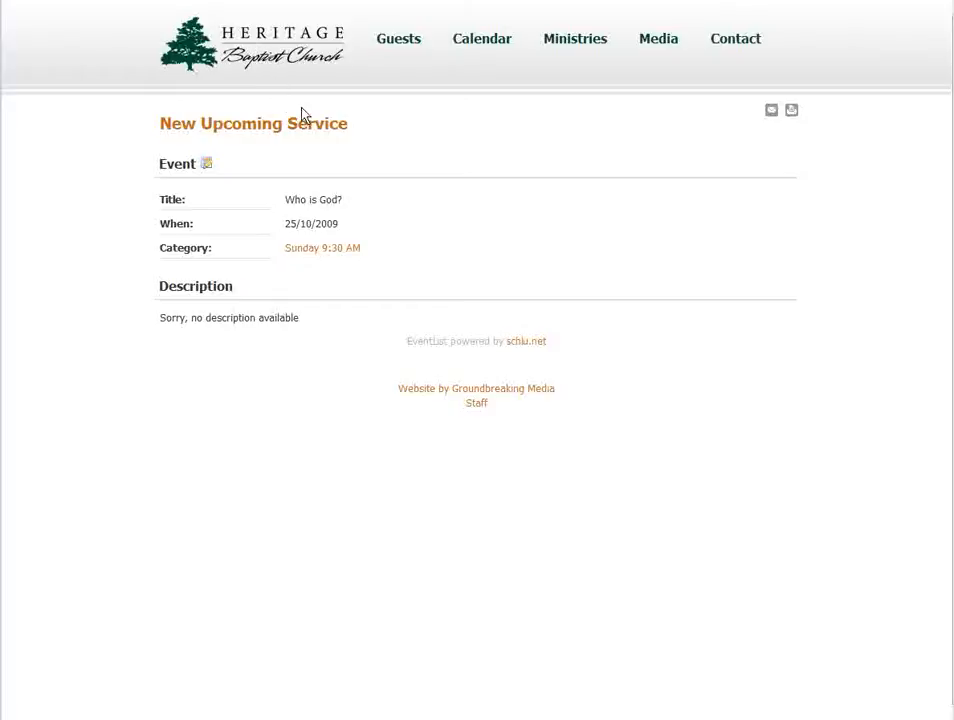
# Find the "Who is God?" entry under Upcoming Services on the home page, view its event page, and return.
pyautogui.scroll(-1, 556, 452)
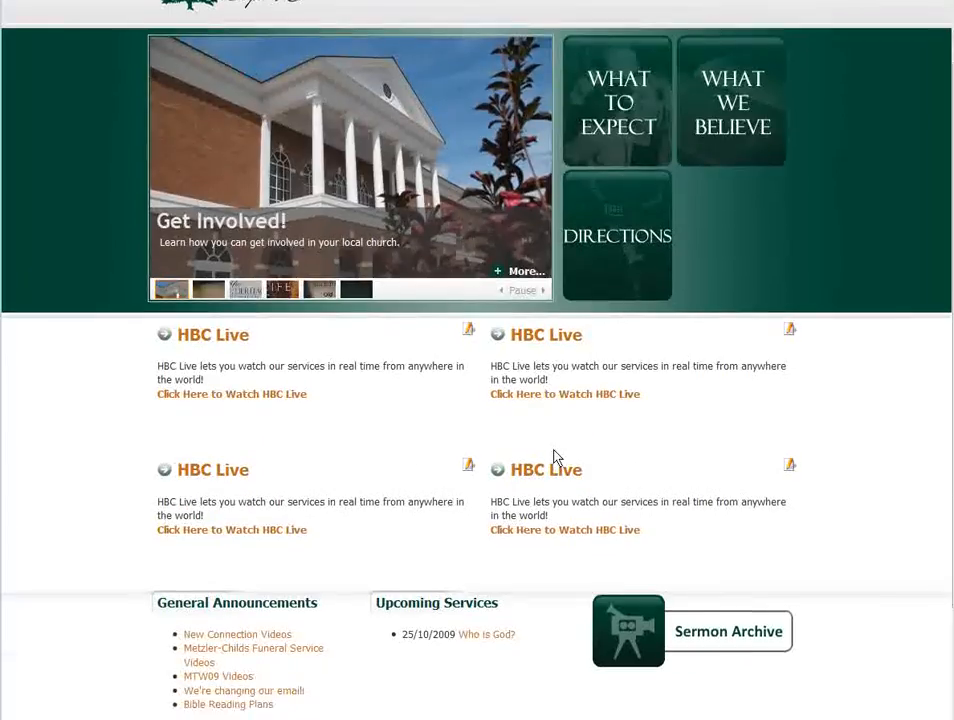
pyautogui.scroll(-1, 556, 457)
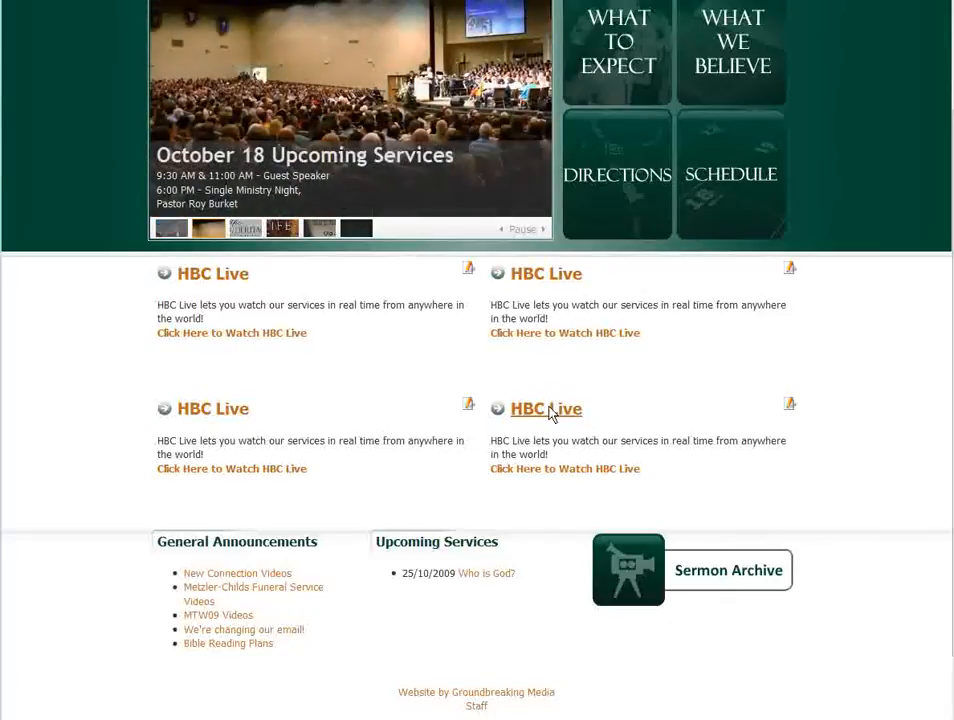
pyautogui.scroll(-1, 447, 490)
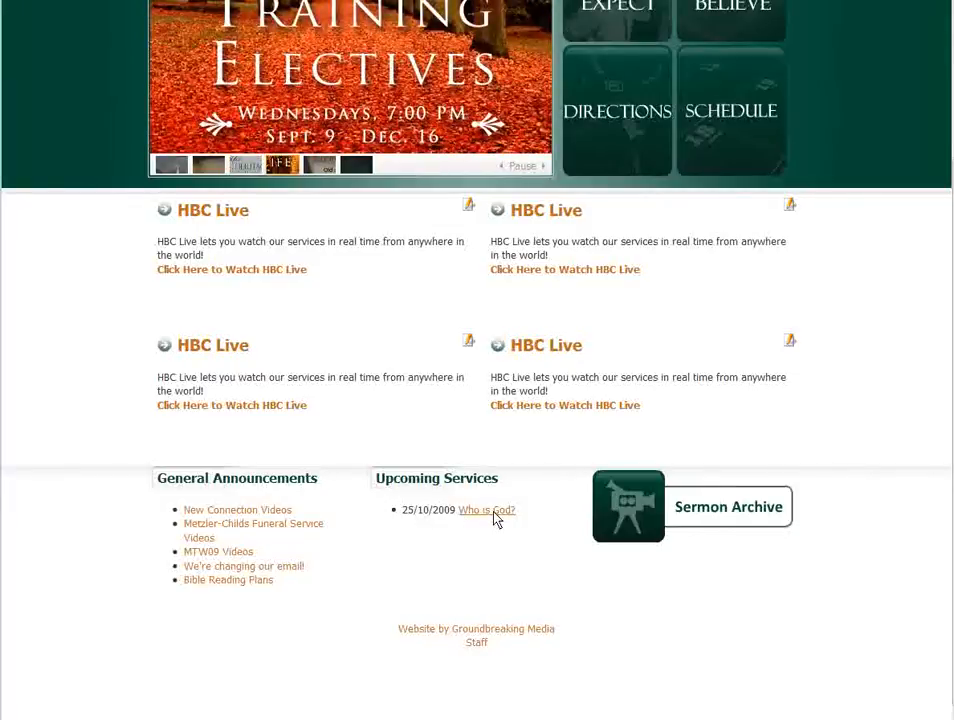
pyautogui.click(497, 511)
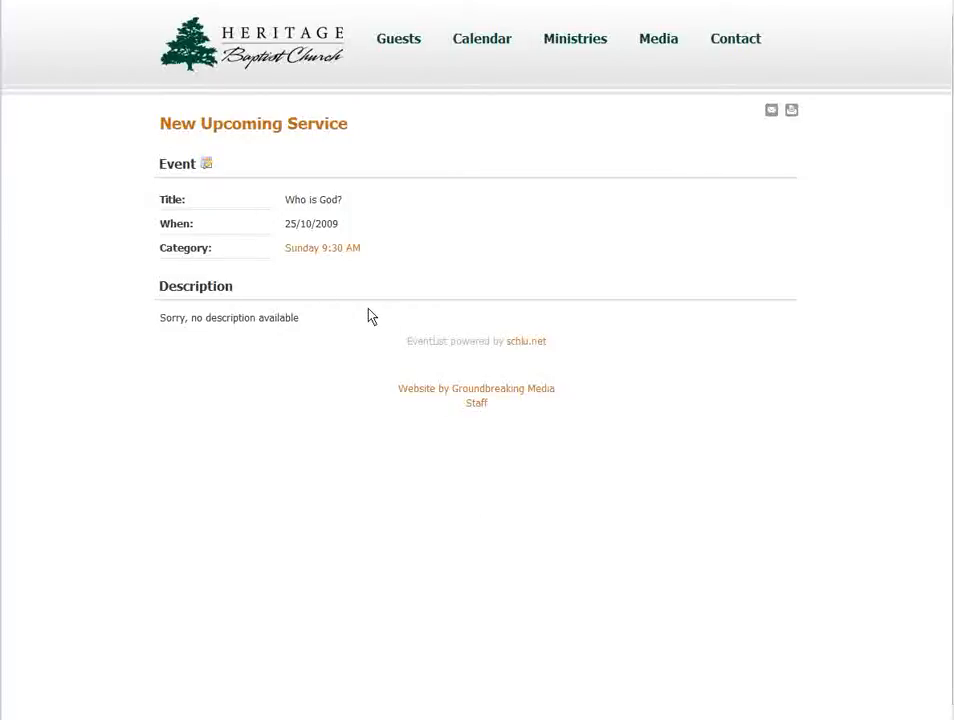
pyautogui.hotkey('alt', 'Left')
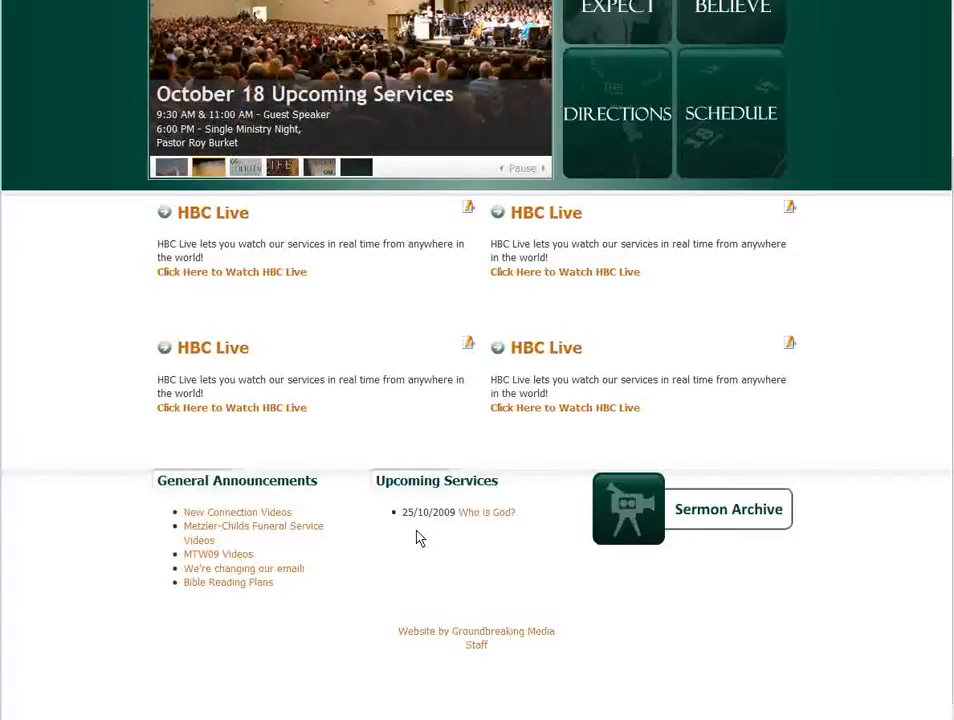
# Open the "Who is God?" service from the home page for editing and save it again.
pyautogui.click(485, 514)
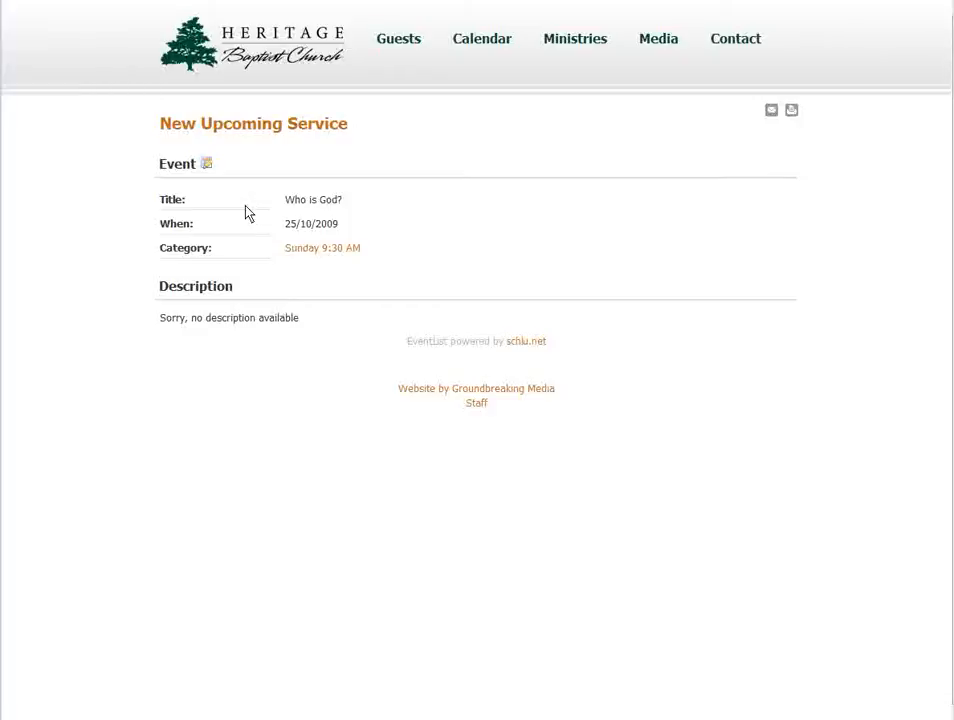
pyautogui.click(206, 164)
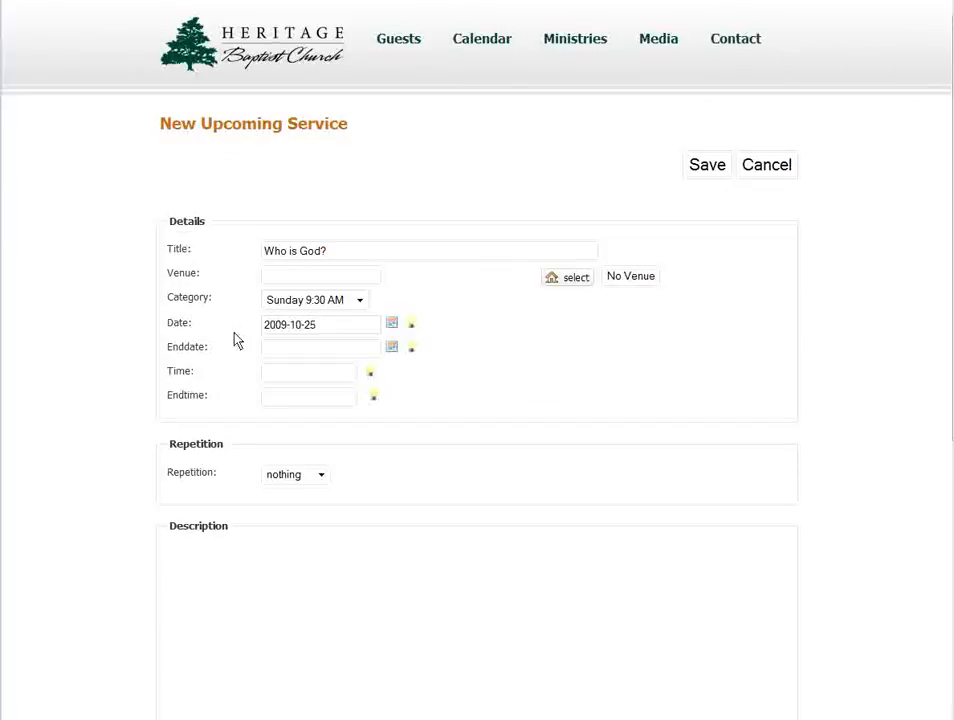
pyautogui.click(710, 170)
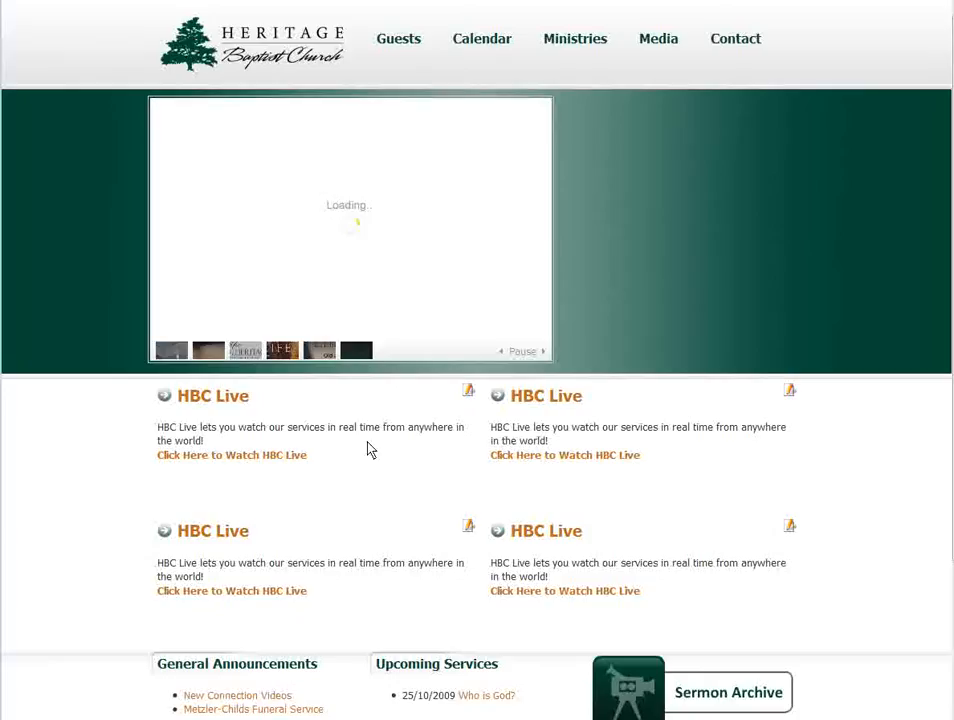
# Open the full Upcoming Services list in the Ministries section.
pyautogui.scroll(-2, 370, 449)
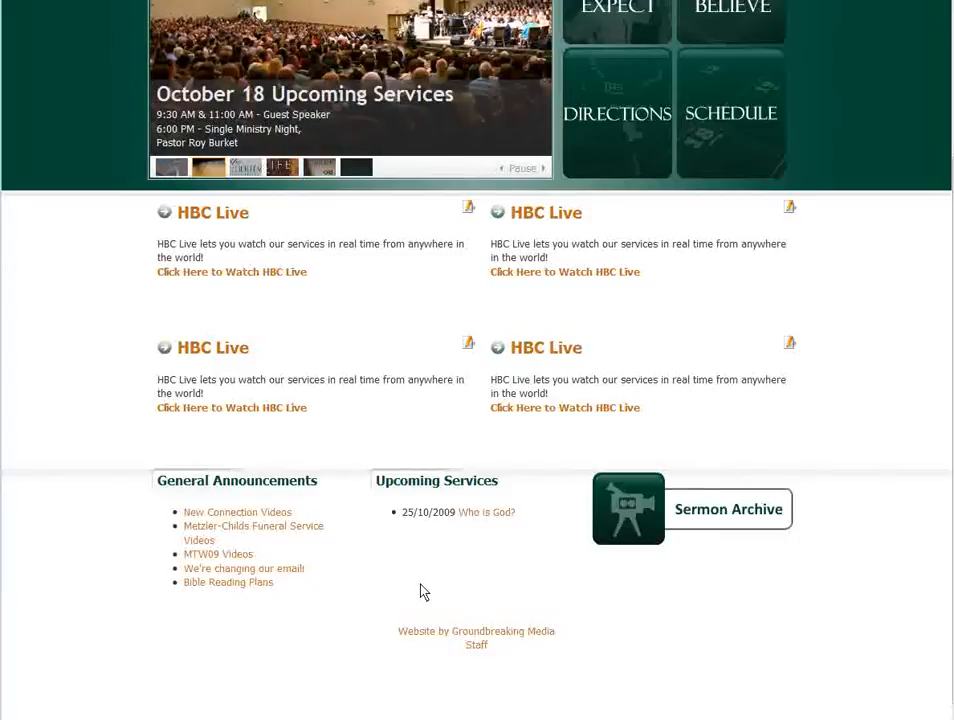
pyautogui.scroll(2, 410, 590)
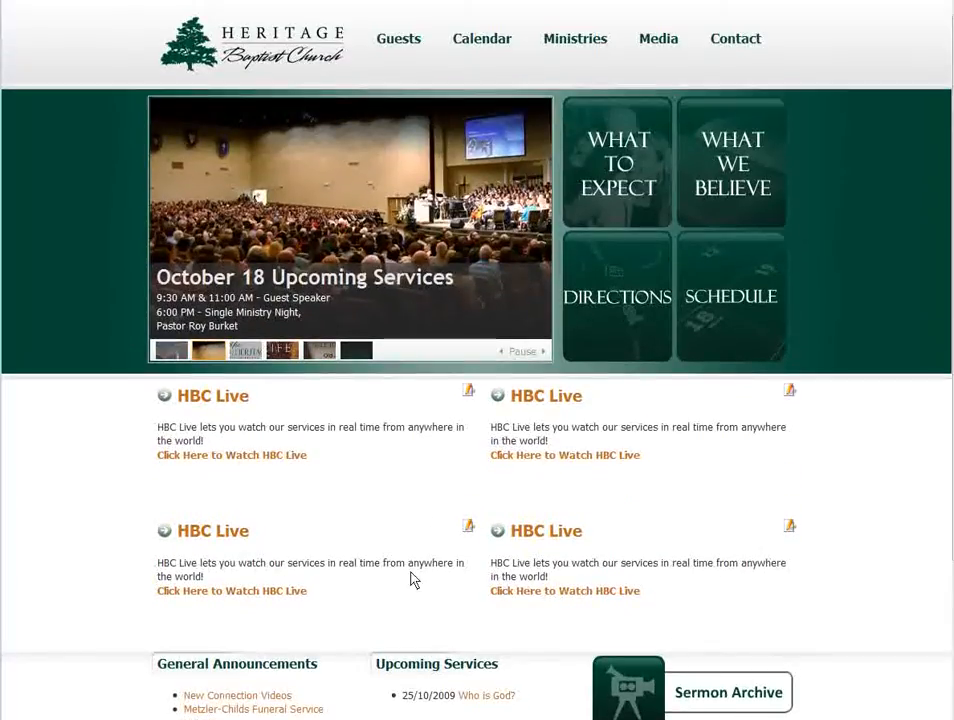
pyautogui.moveTo(567, 55)
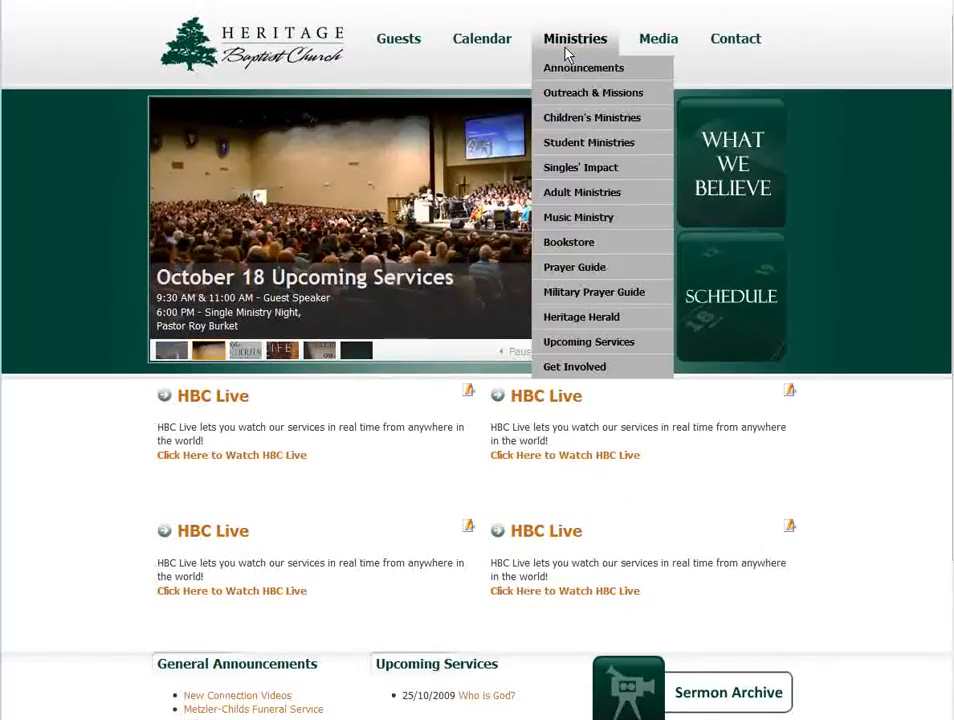
pyautogui.click(603, 345)
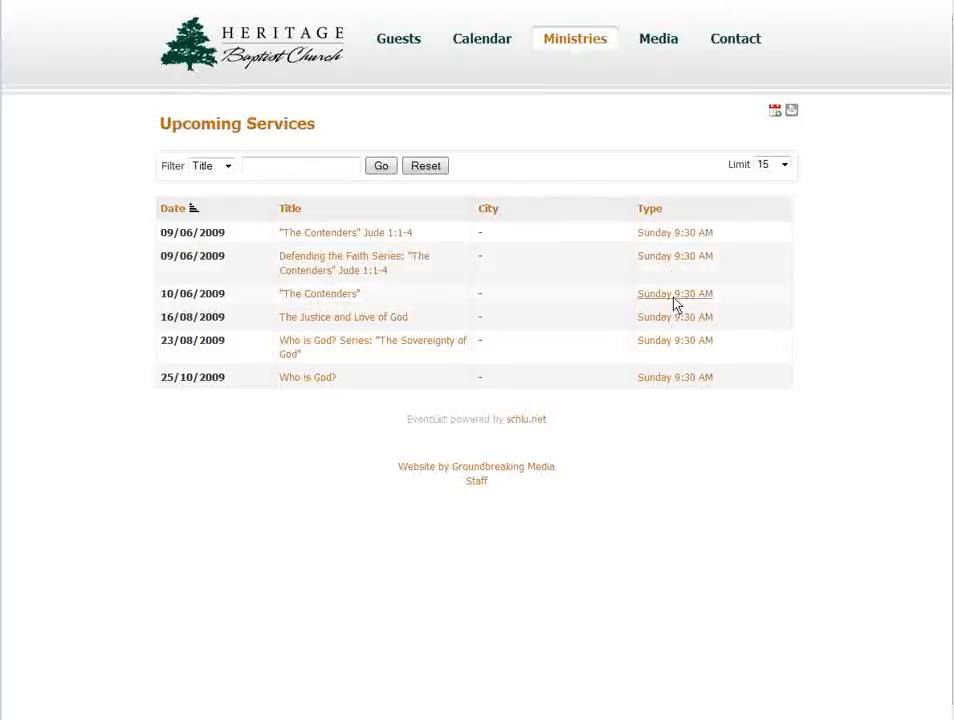
# Filter the services list by title for "who" and by type for "9", resetting the filter after each.
pyautogui.click(272, 169)
pyautogui.write('who')
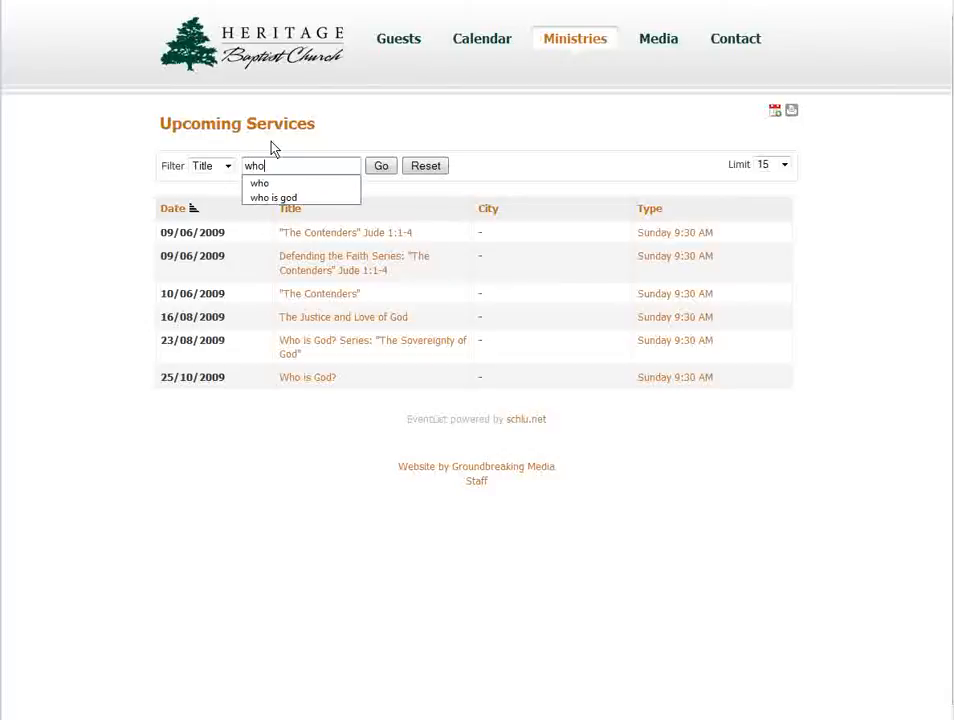
pyautogui.click(380, 167)
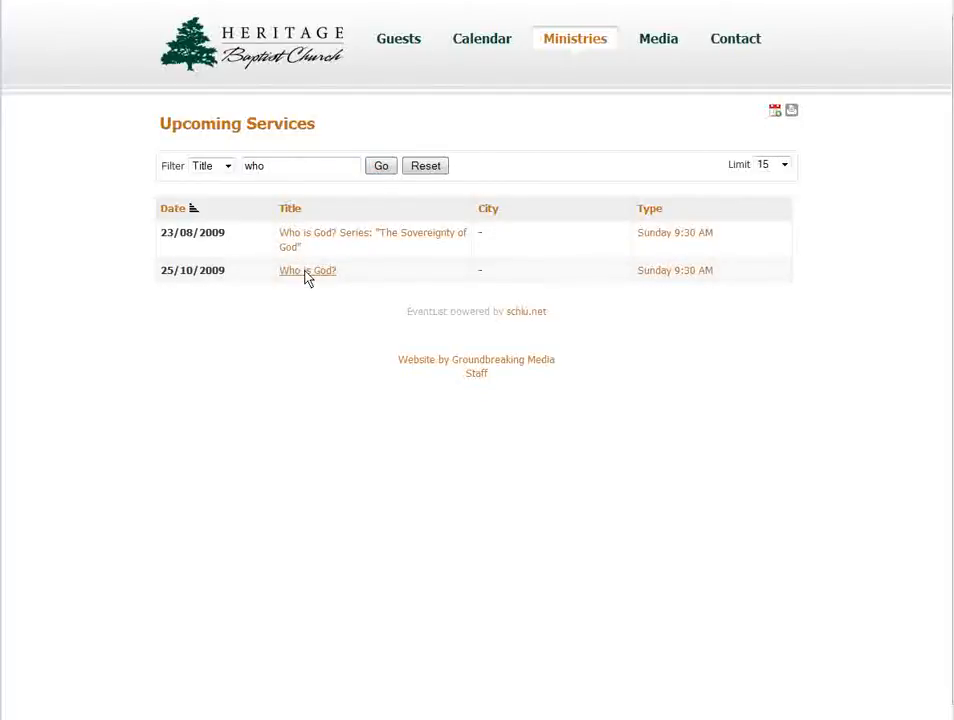
pyautogui.click(422, 168)
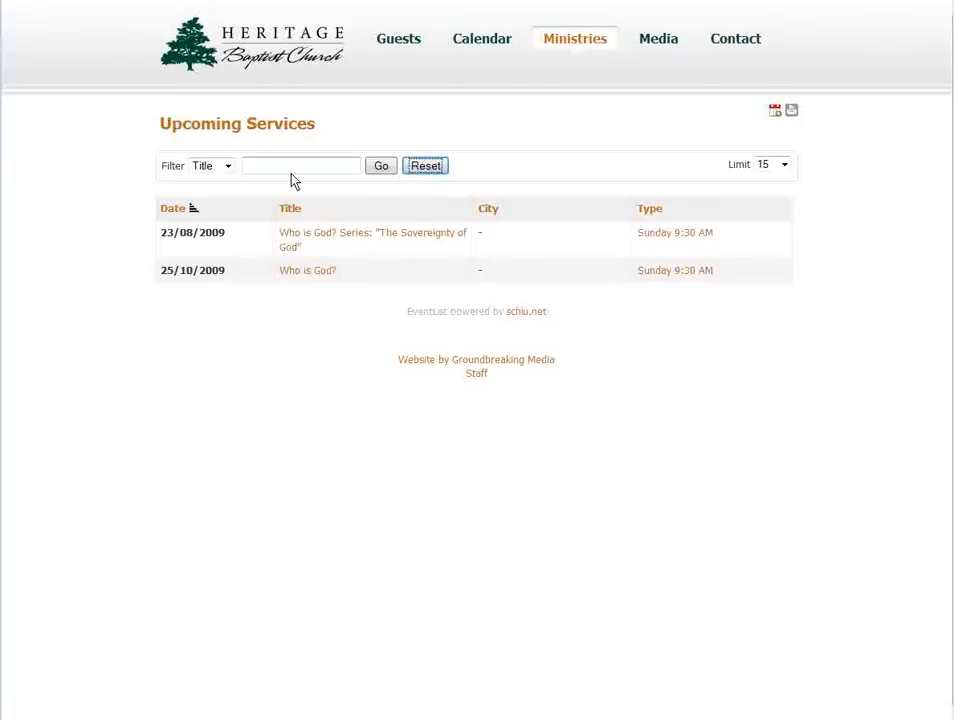
pyautogui.click(222, 169)
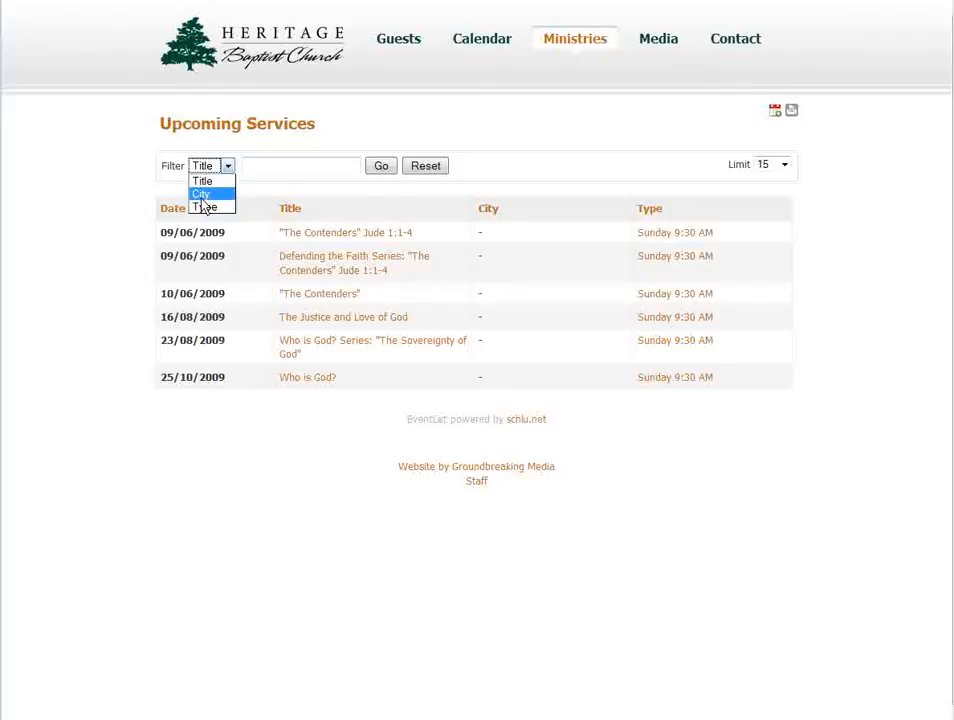
pyautogui.click(206, 208)
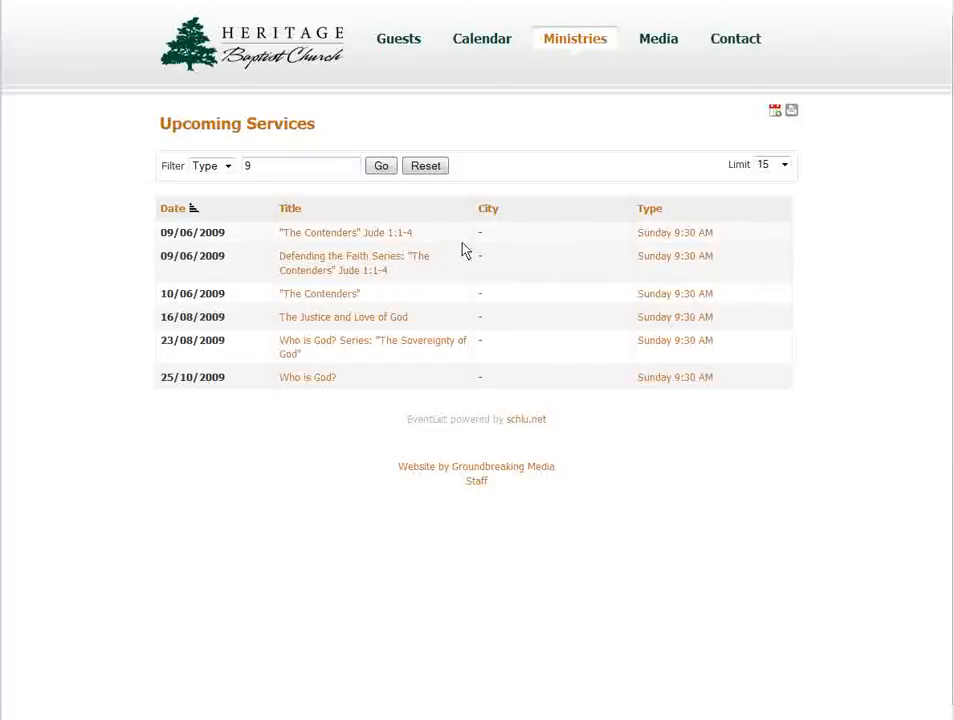
pyautogui.click(425, 170)
# Try a limit of 5 services per page with the next page, and set the list's limit to 100.
pyautogui.click(772, 166)
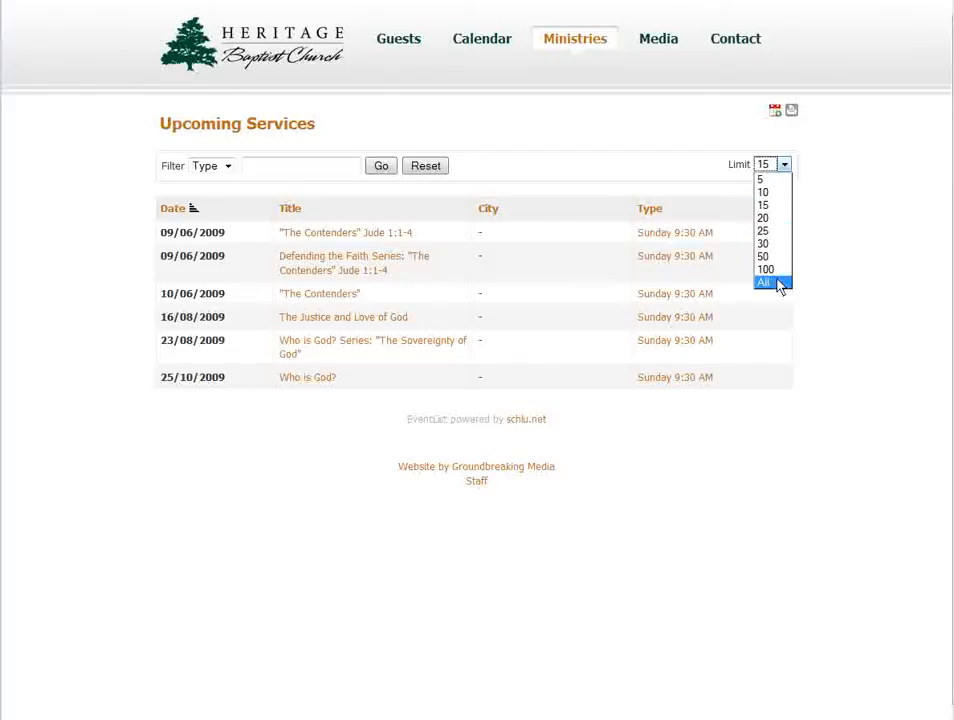
pyautogui.click(763, 180)
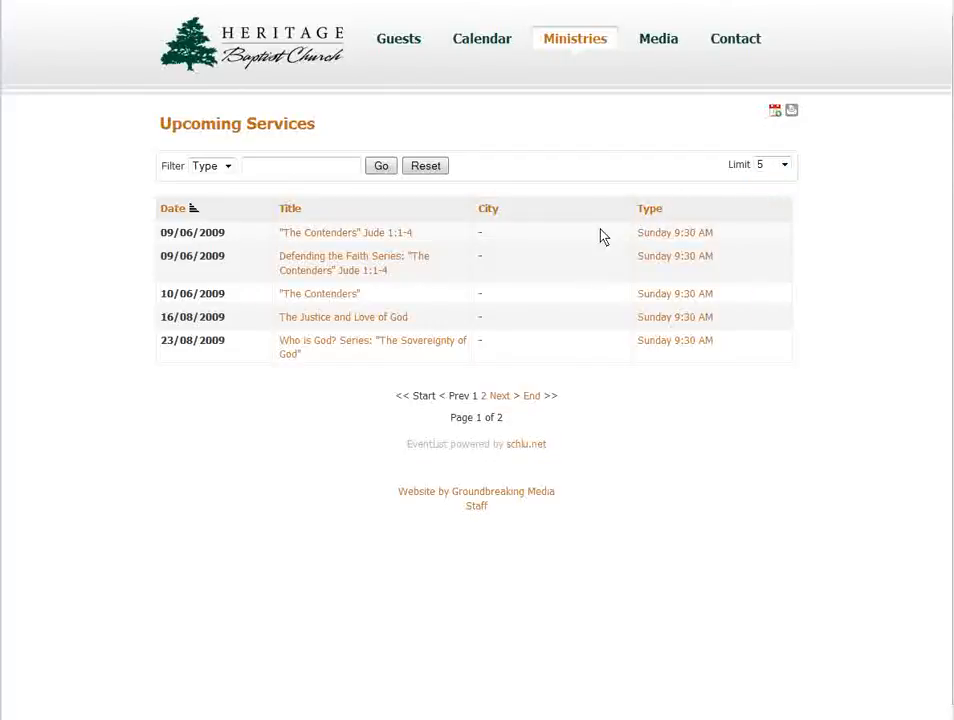
pyautogui.click(500, 397)
pyautogui.click(764, 168)
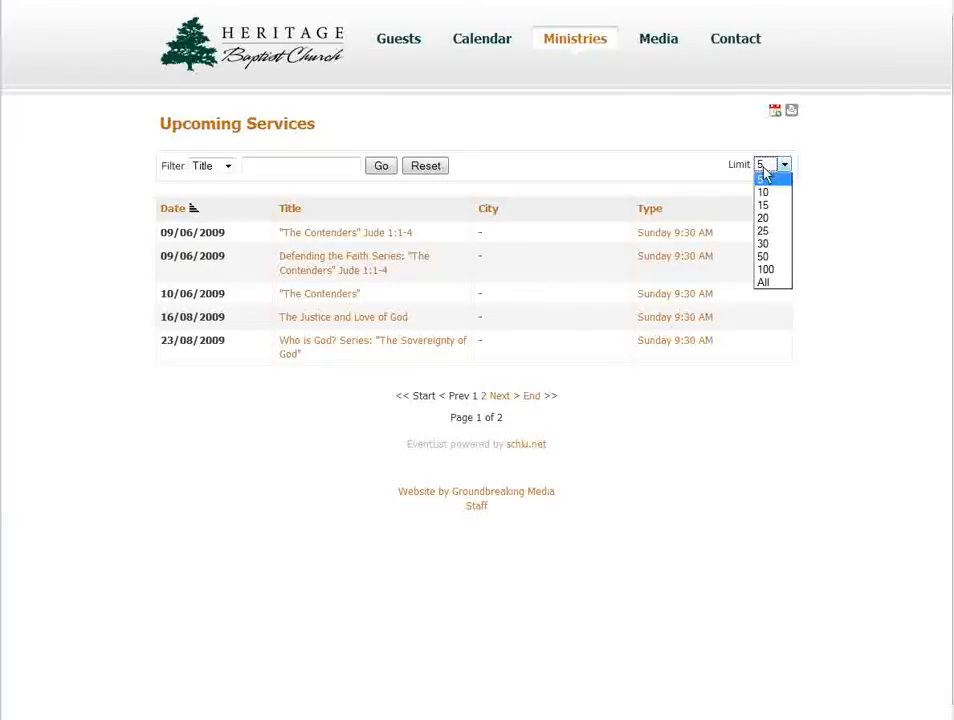
pyautogui.click(765, 269)
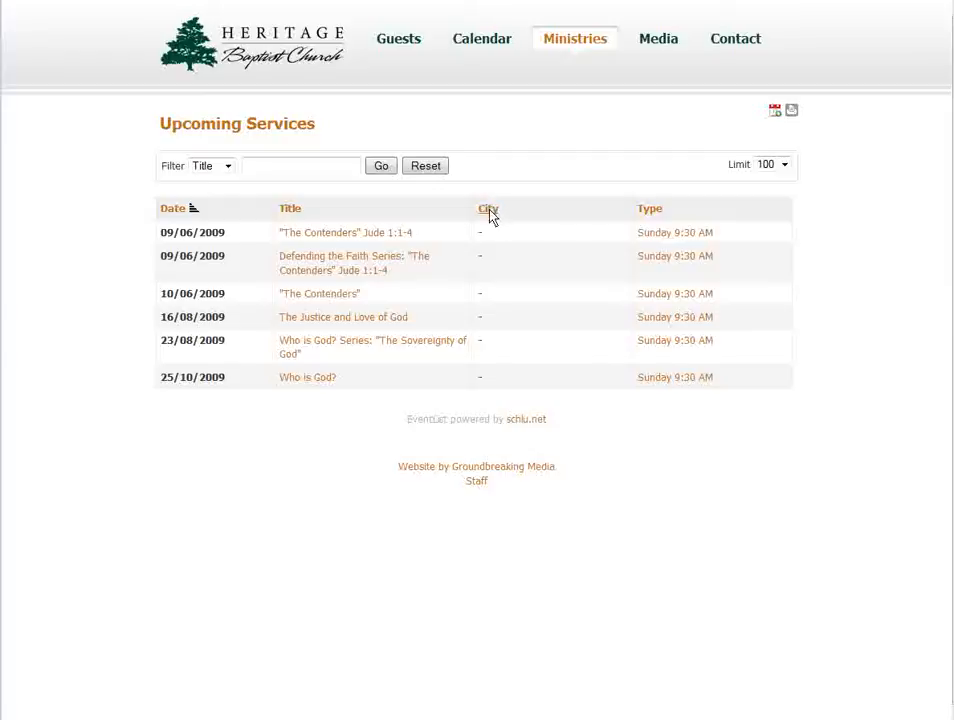
pyautogui.moveTo(571, 60)
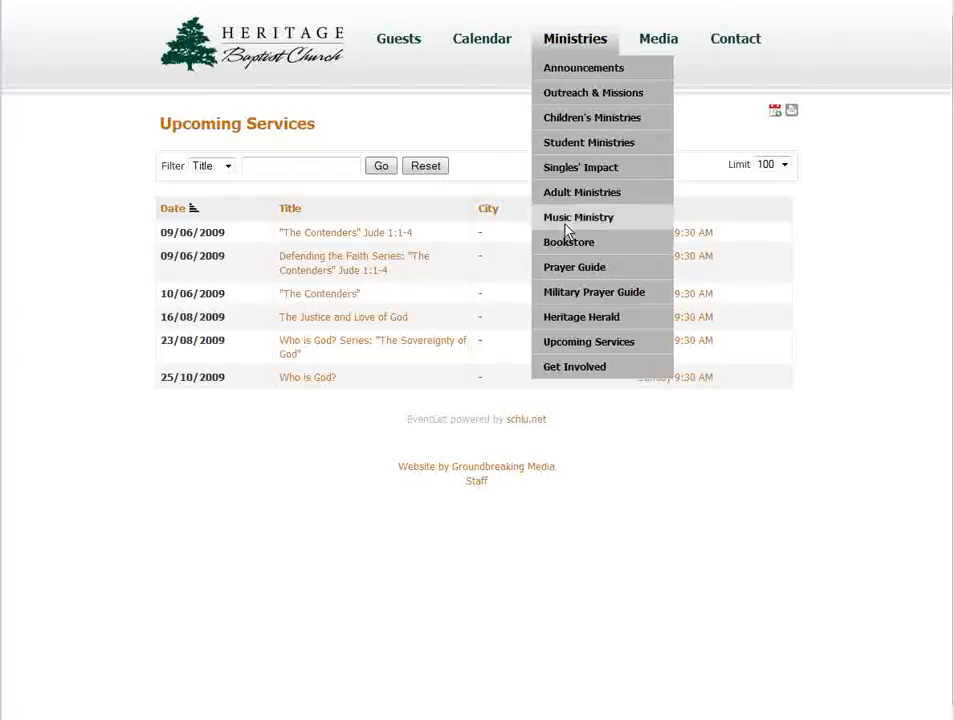
pyautogui.rightClick(330, 432)
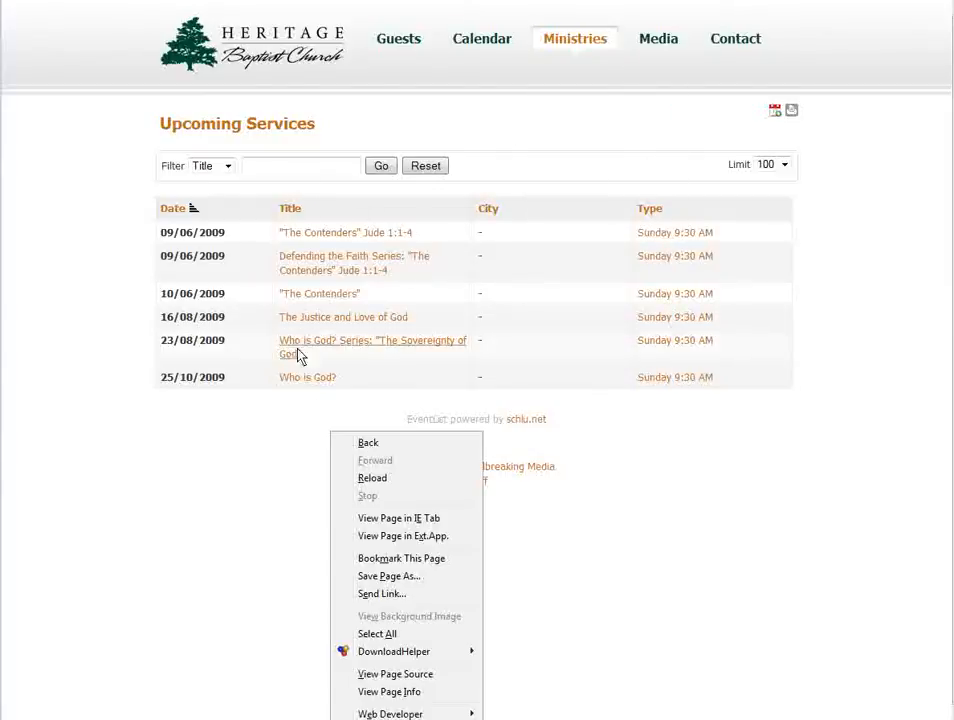
pyautogui.click(211, 428)
pyautogui.click(290, 170)
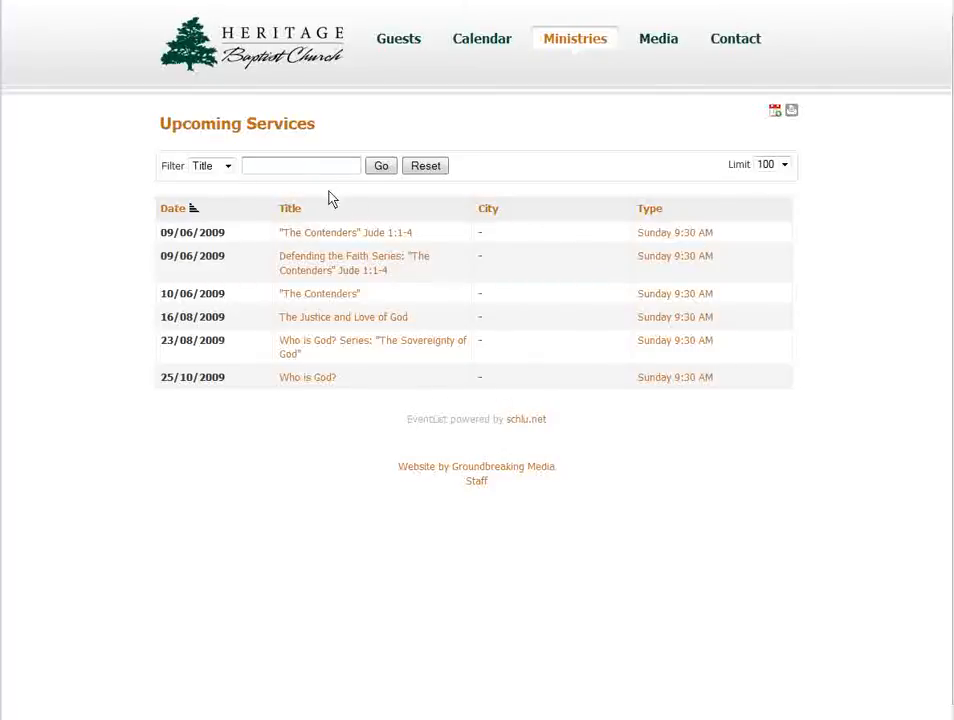
# Open the 25/10/2009 "Who is God?" service from the services list for editing and save it.
pyautogui.click(307, 380)
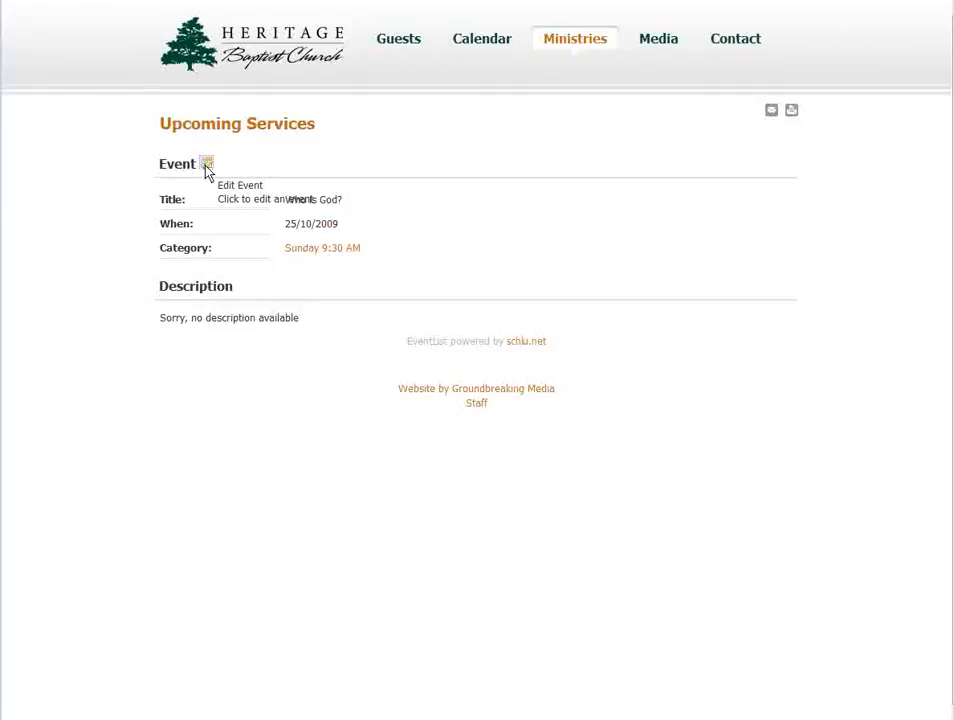
pyautogui.click(207, 167)
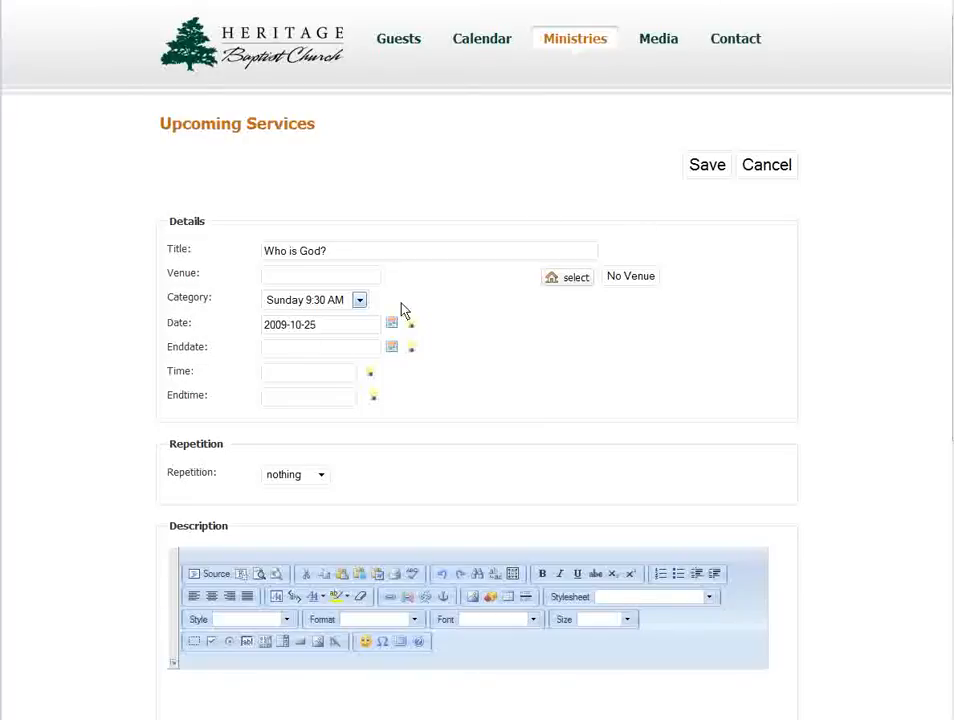
pyautogui.click(703, 170)
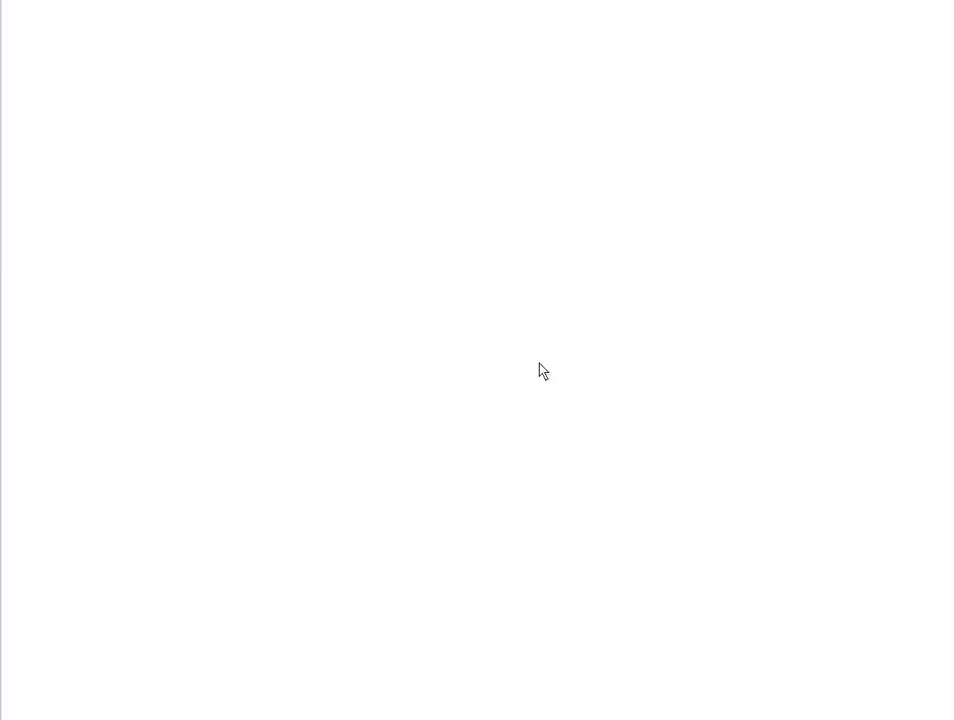
# Open the e-mail form of the Director of Media Productions from the Administrative Staff contacts and start on the sender's name field.
pyautogui.scroll(-3, 888, 511)
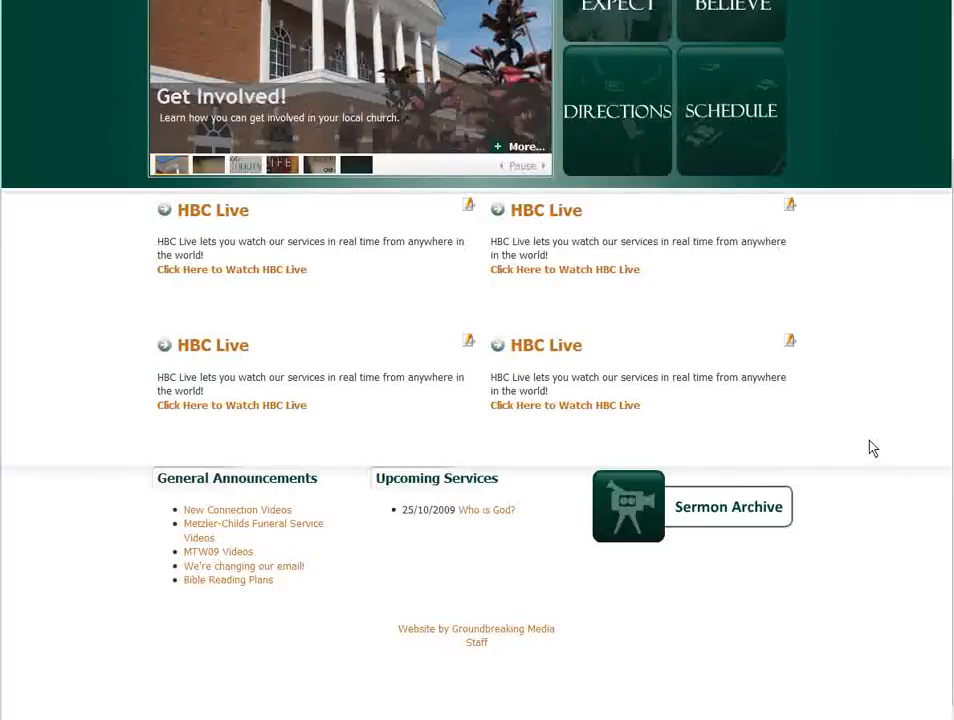
pyautogui.scroll(3, 870, 433)
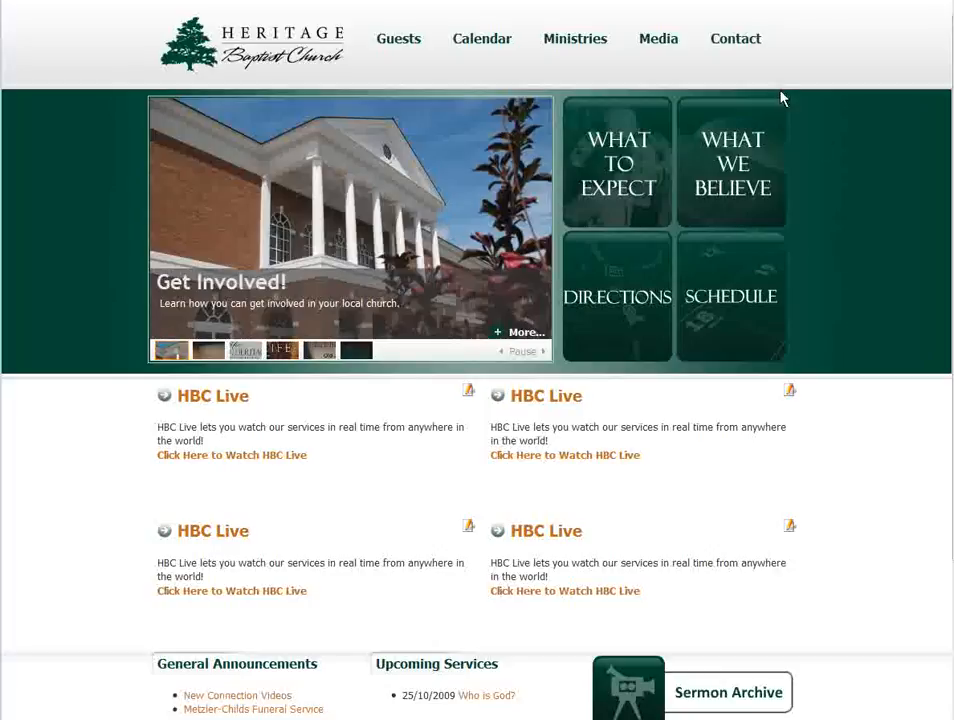
pyautogui.moveTo(749, 52)
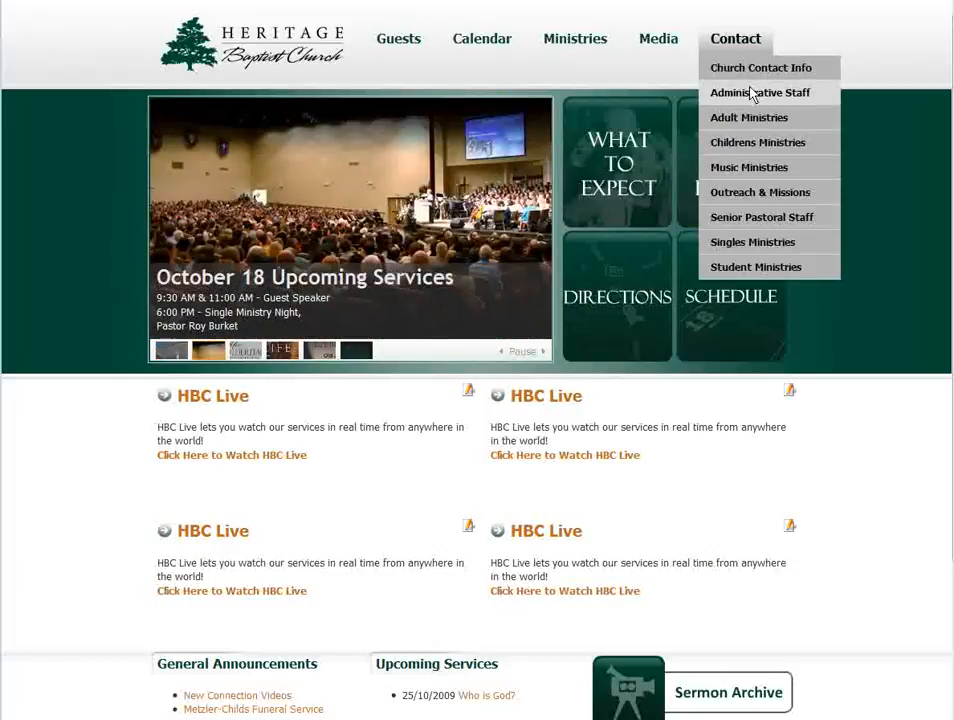
pyautogui.click(753, 93)
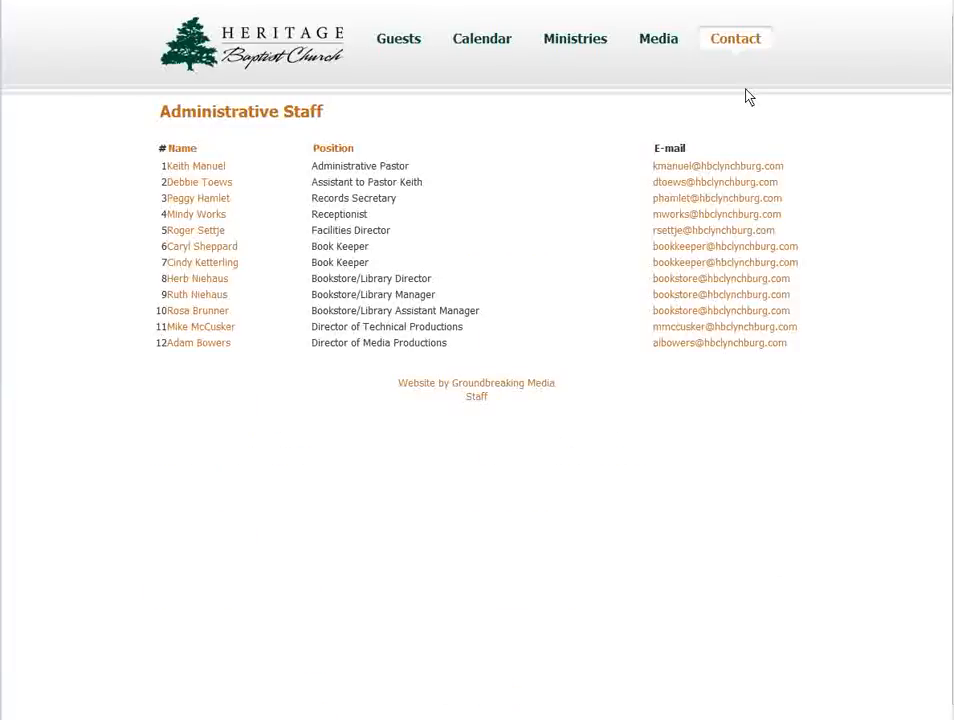
pyautogui.click(213, 345)
pyautogui.click(322, 296)
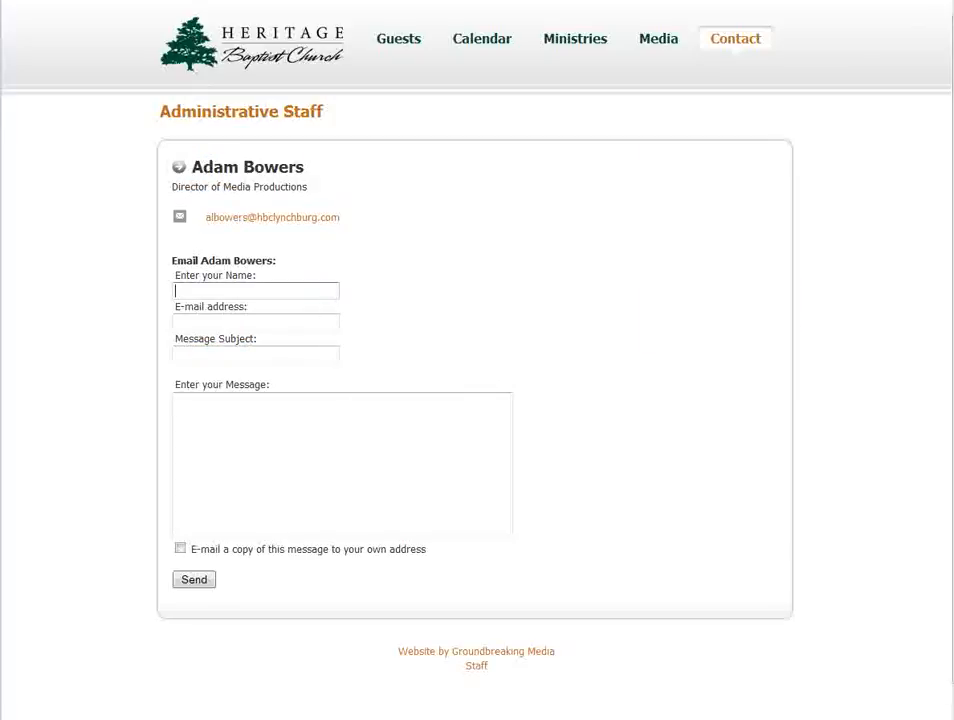